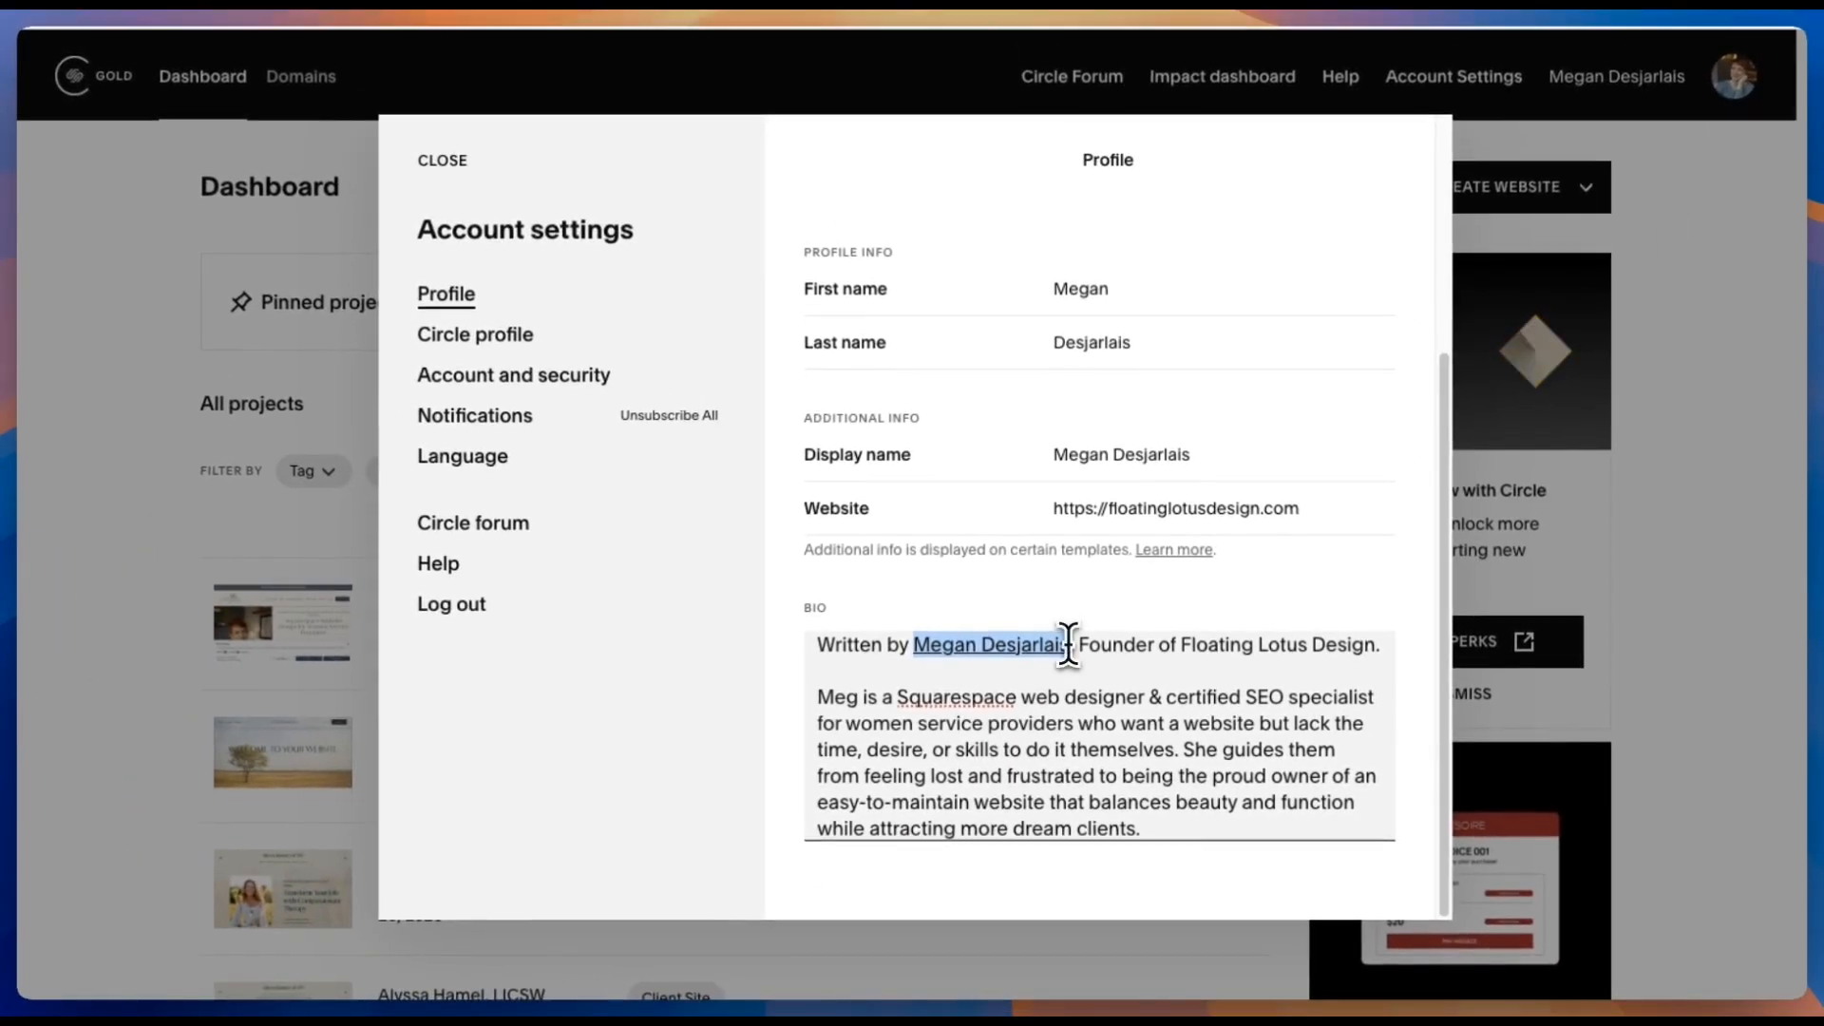
- Review the account profile's photo, name, display name, website and bio fields
{"action": "left_click", "coordinate": [1199, 859]}
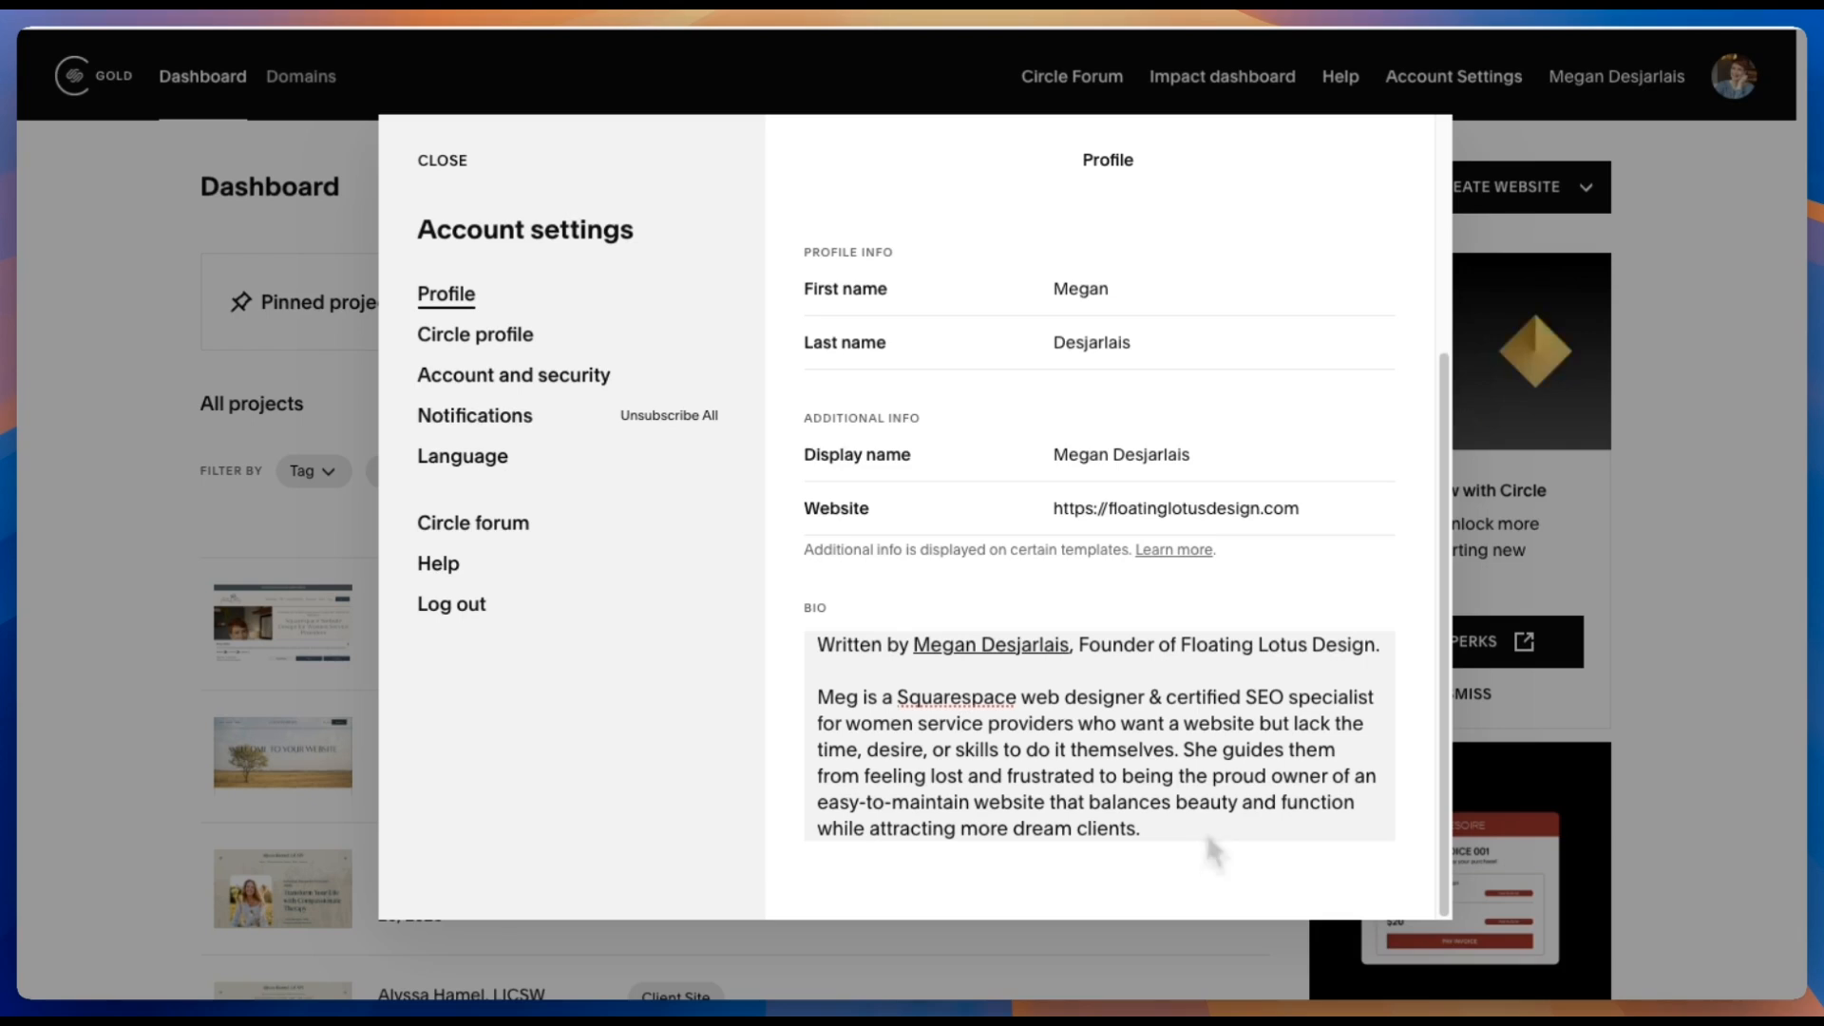
{"action": "scroll", "coordinate": [1211, 850], "scroll_direction": "up", "scroll_amount": 1}
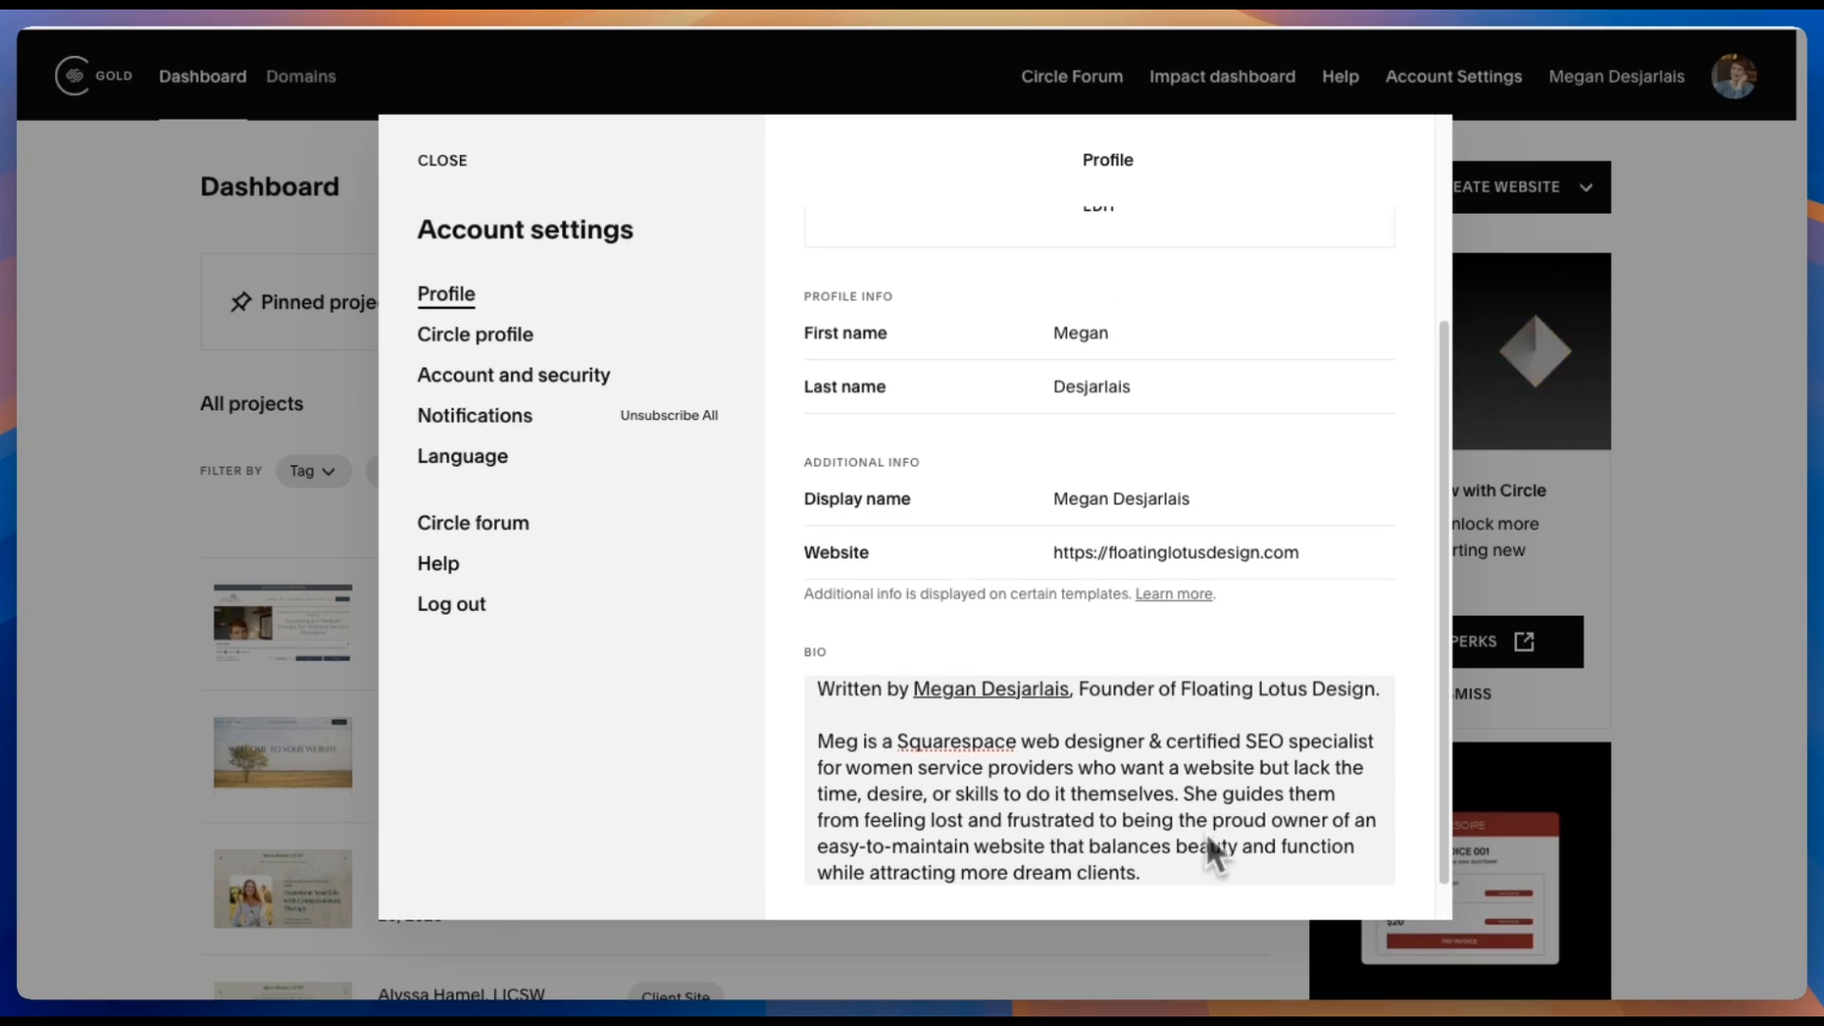
{"action": "scroll", "coordinate": [1089, 792], "scroll_direction": "up", "scroll_amount": 3}
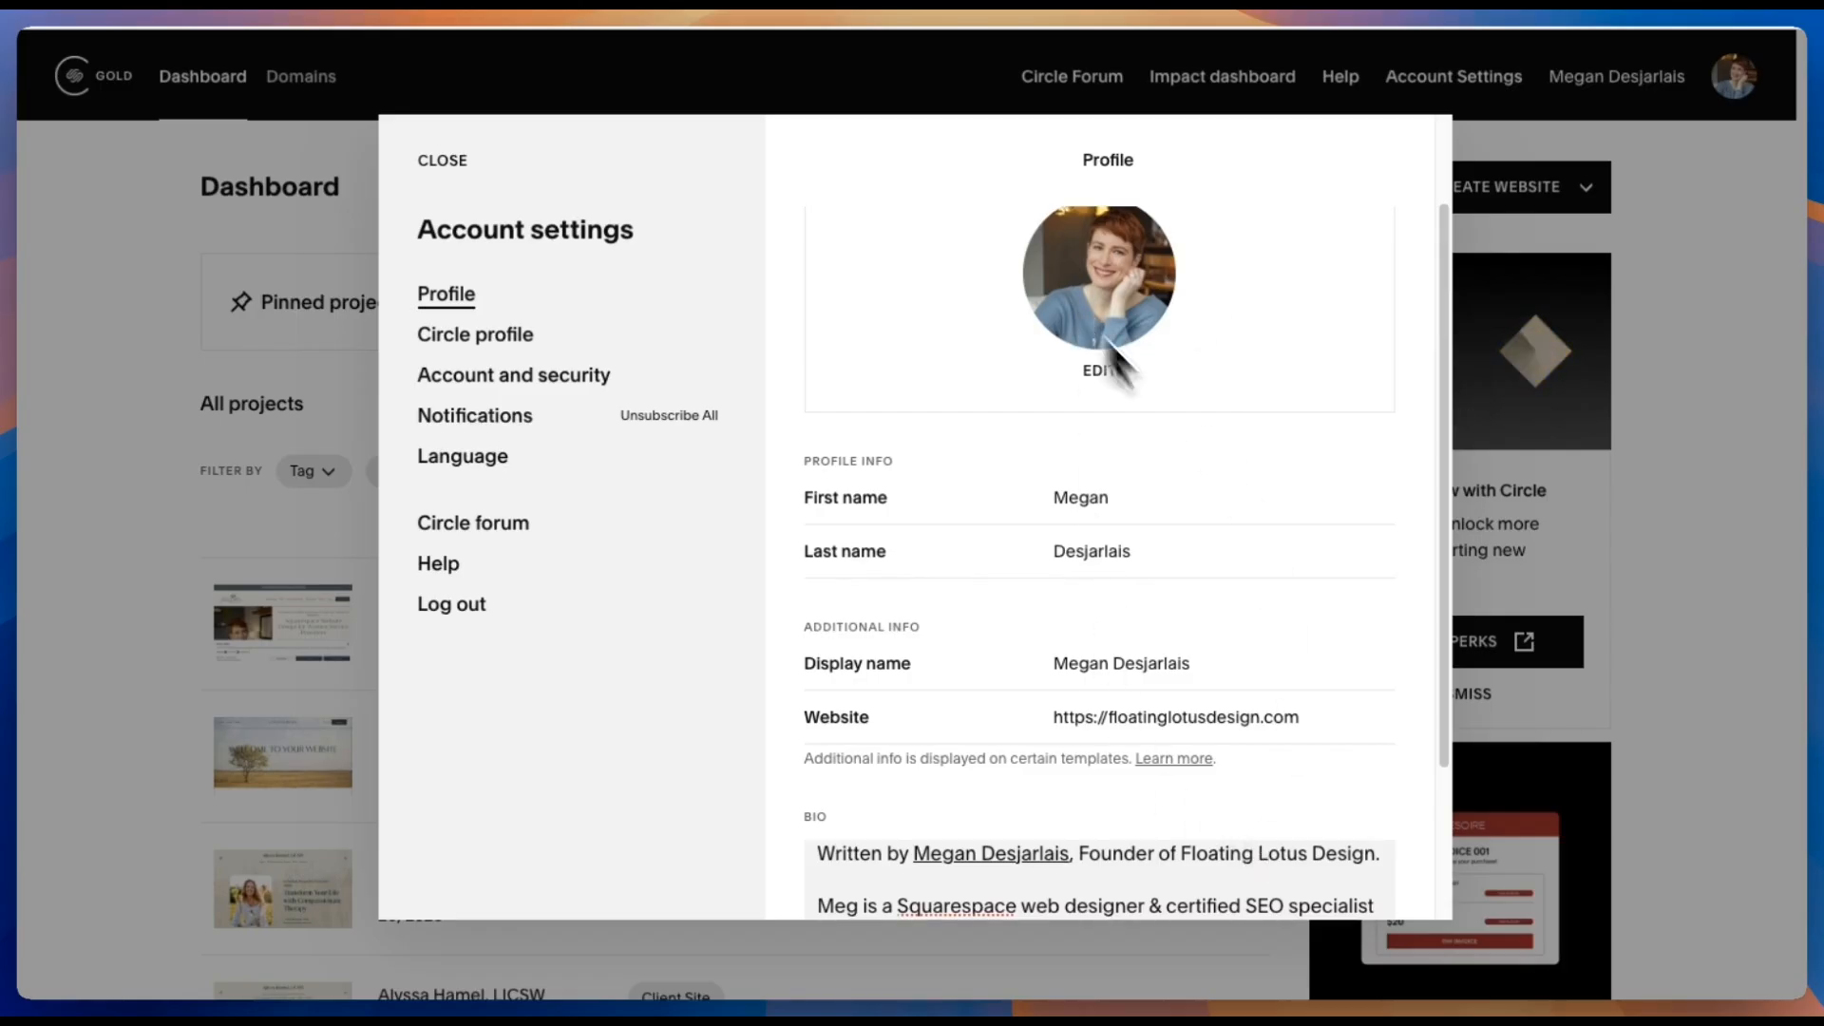
{"action": "scroll", "coordinate": [1221, 589], "scroll_direction": "down", "scroll_amount": 3}
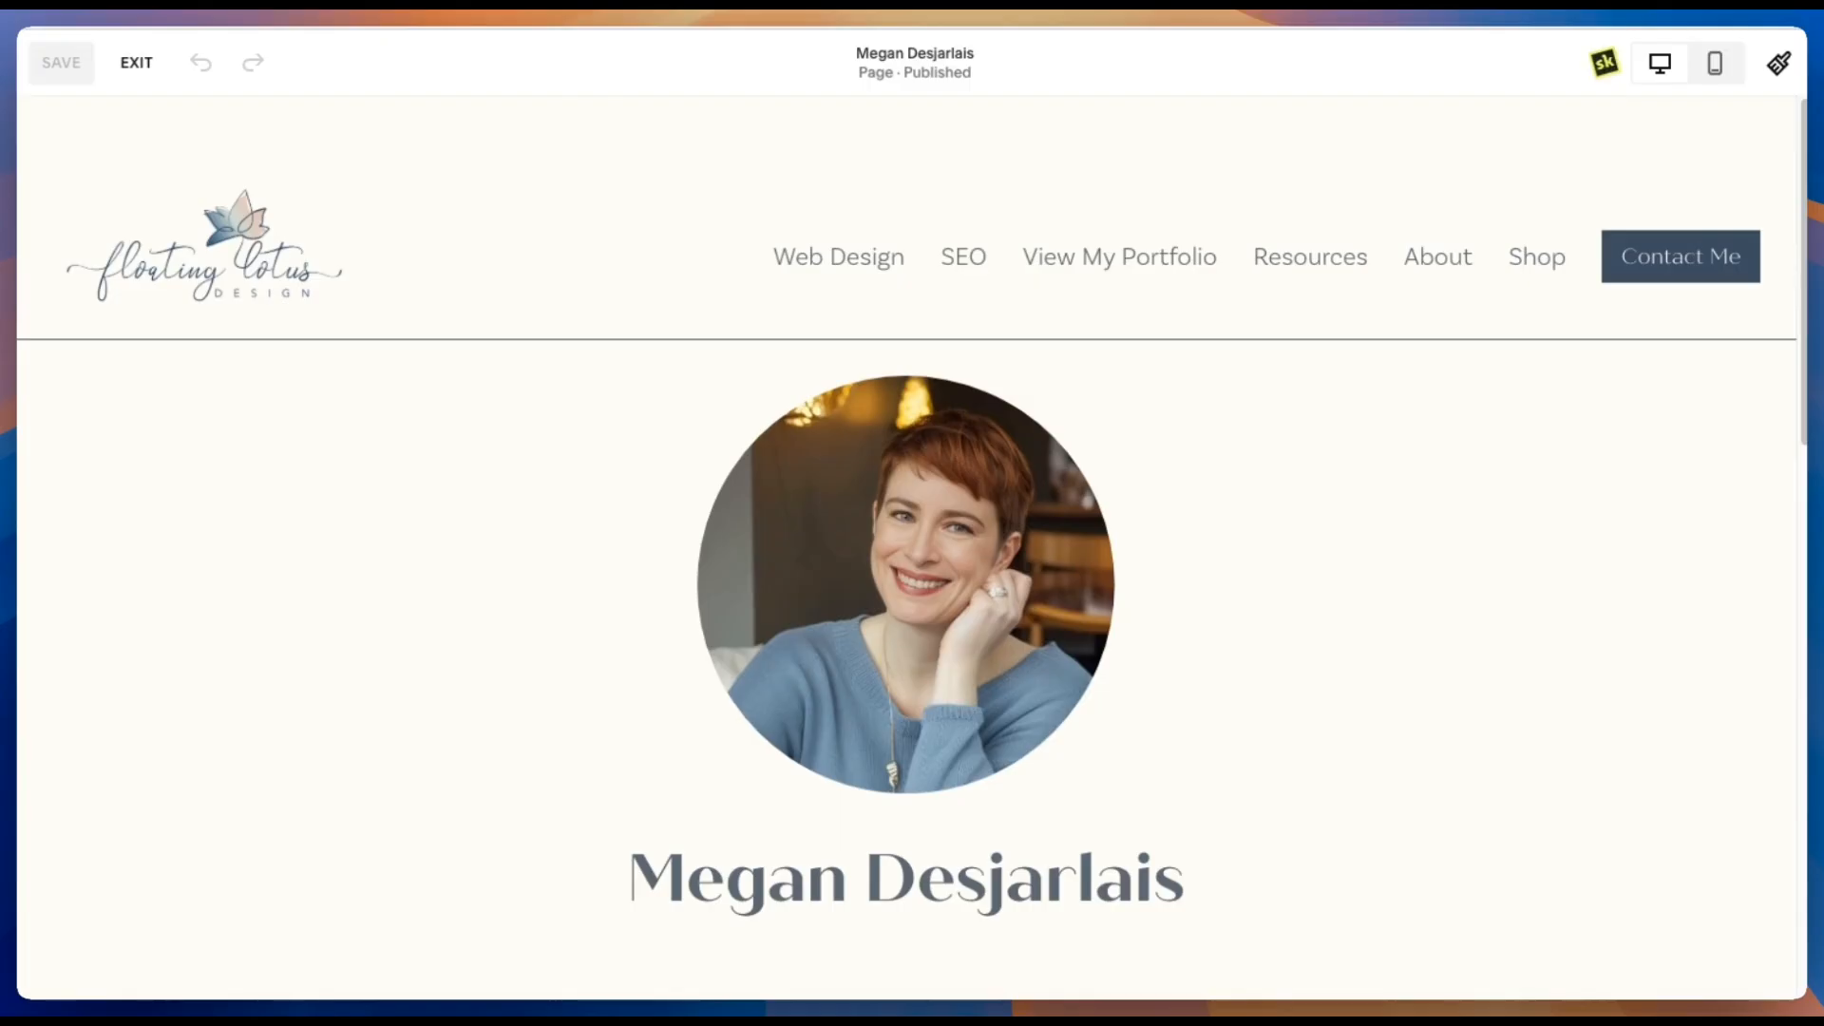
- Check the author page's general settings and its SEO title and description, then close the page settings
{"action": "left_click", "coordinate": [933, 59]}
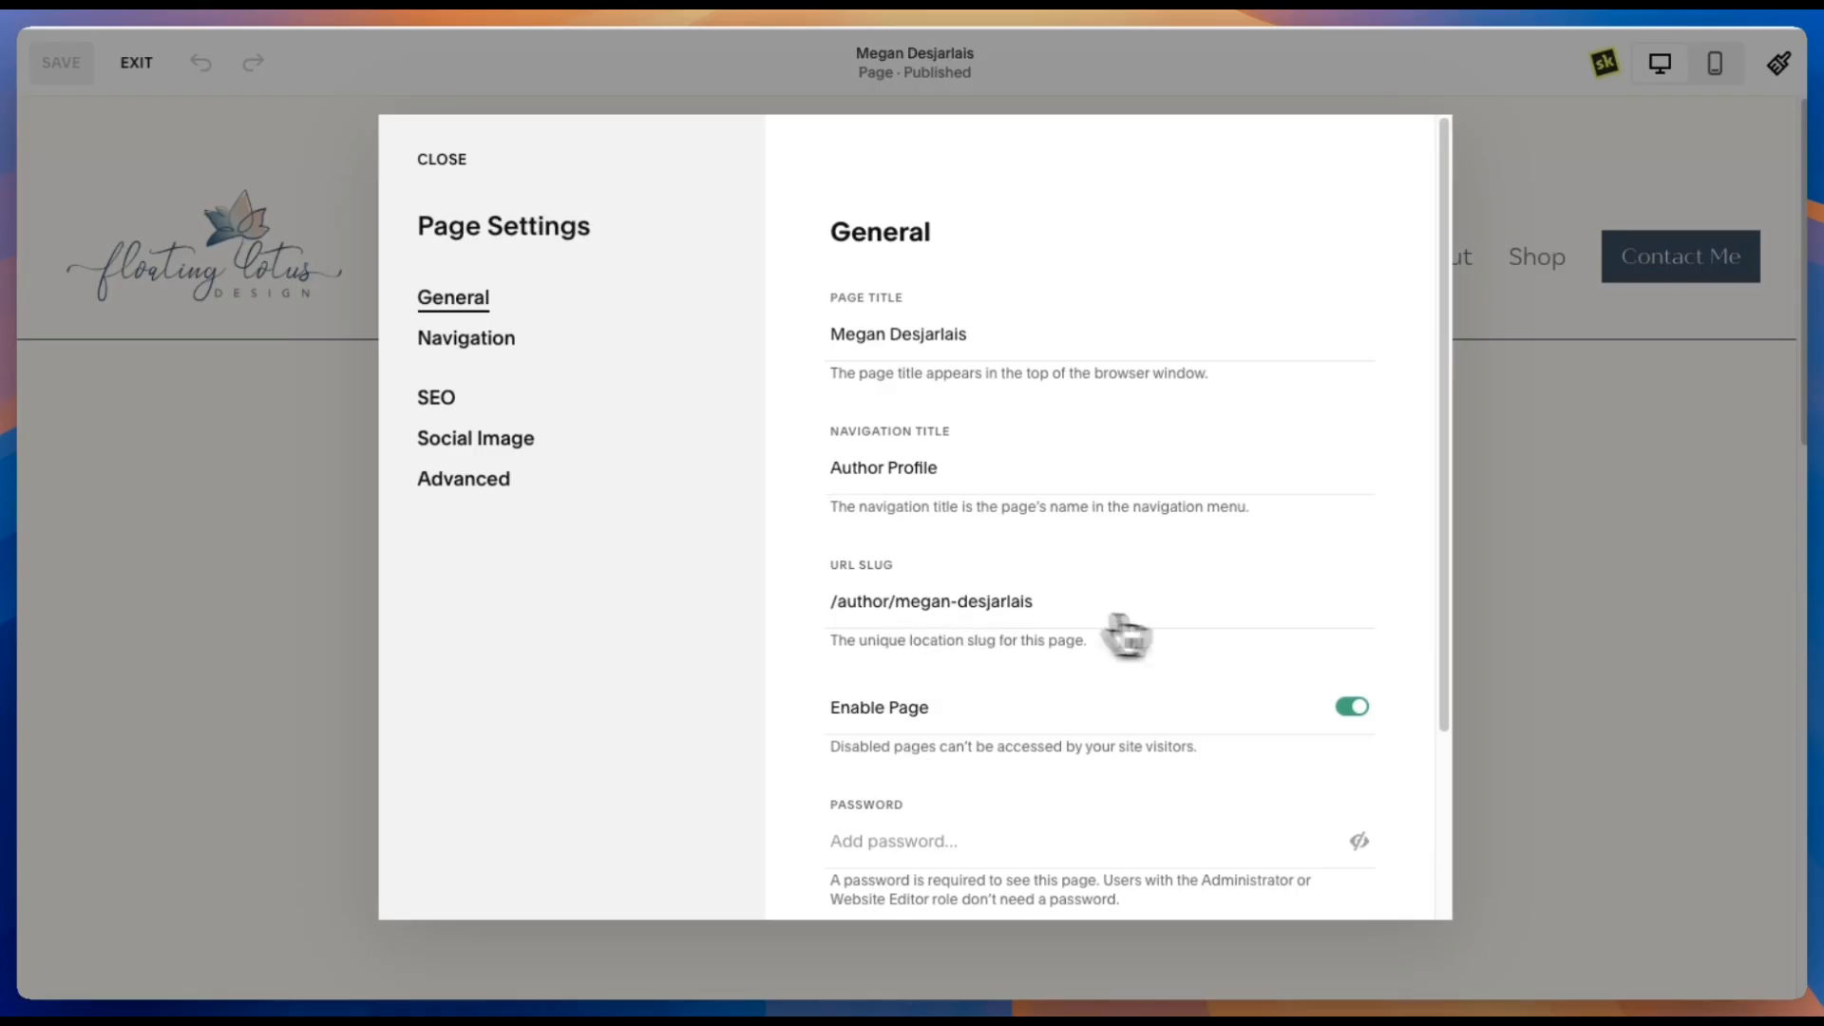
{"action": "scroll", "coordinate": [1208, 639], "scroll_direction": "down", "scroll_amount": 1}
{"action": "scroll", "coordinate": [1209, 639], "scroll_direction": "up", "scroll_amount": 1}
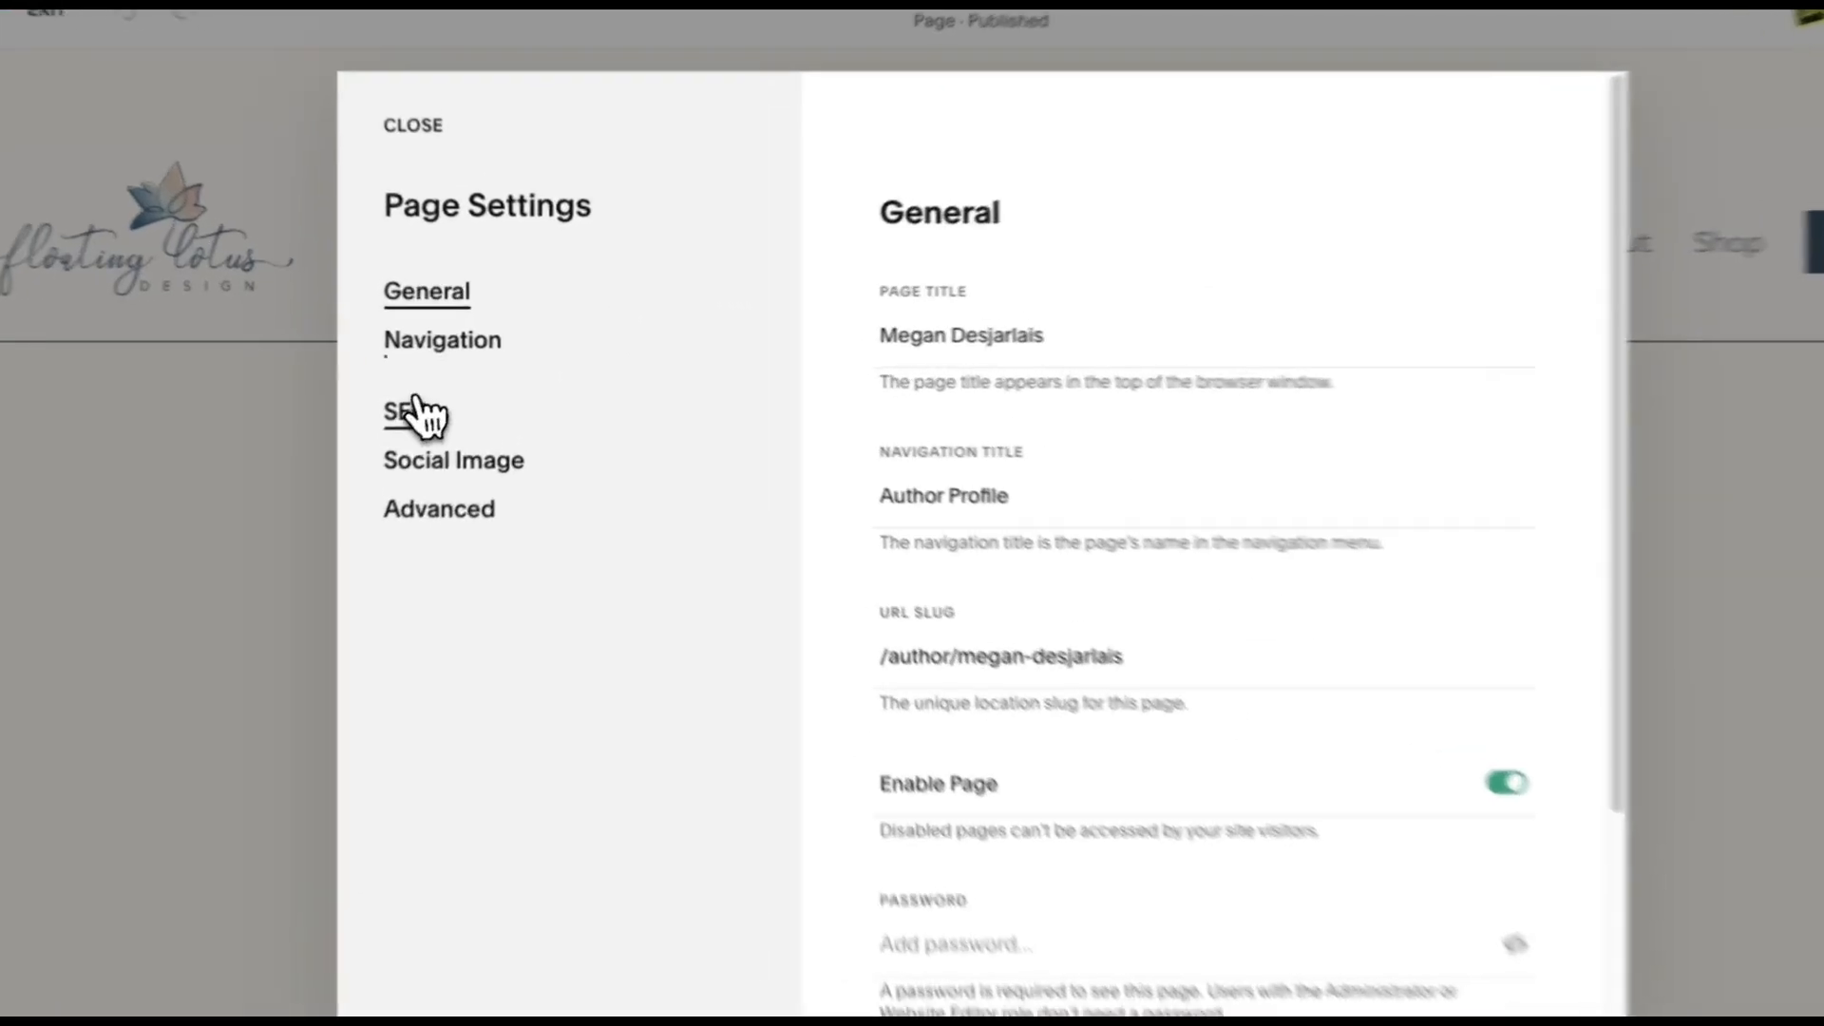
{"action": "left_click", "coordinate": [436, 397]}
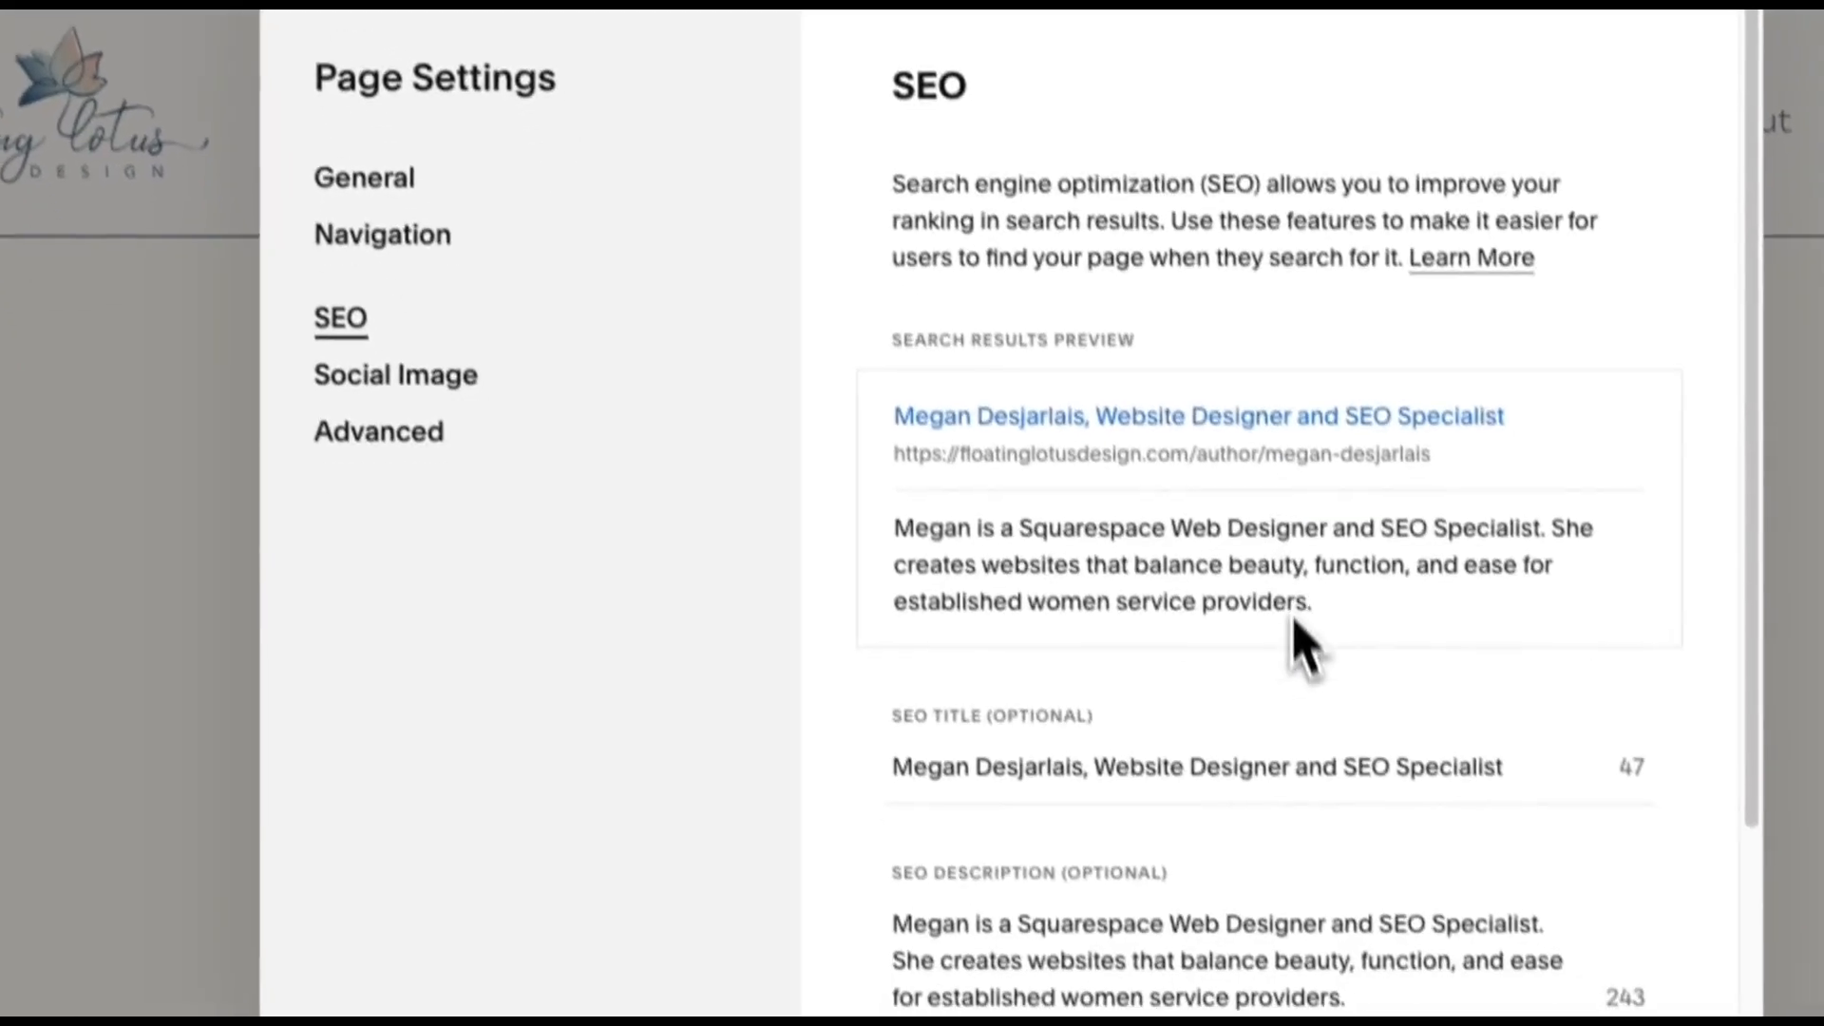
{"action": "scroll", "coordinate": [1330, 723], "scroll_direction": "down", "scroll_amount": 2}
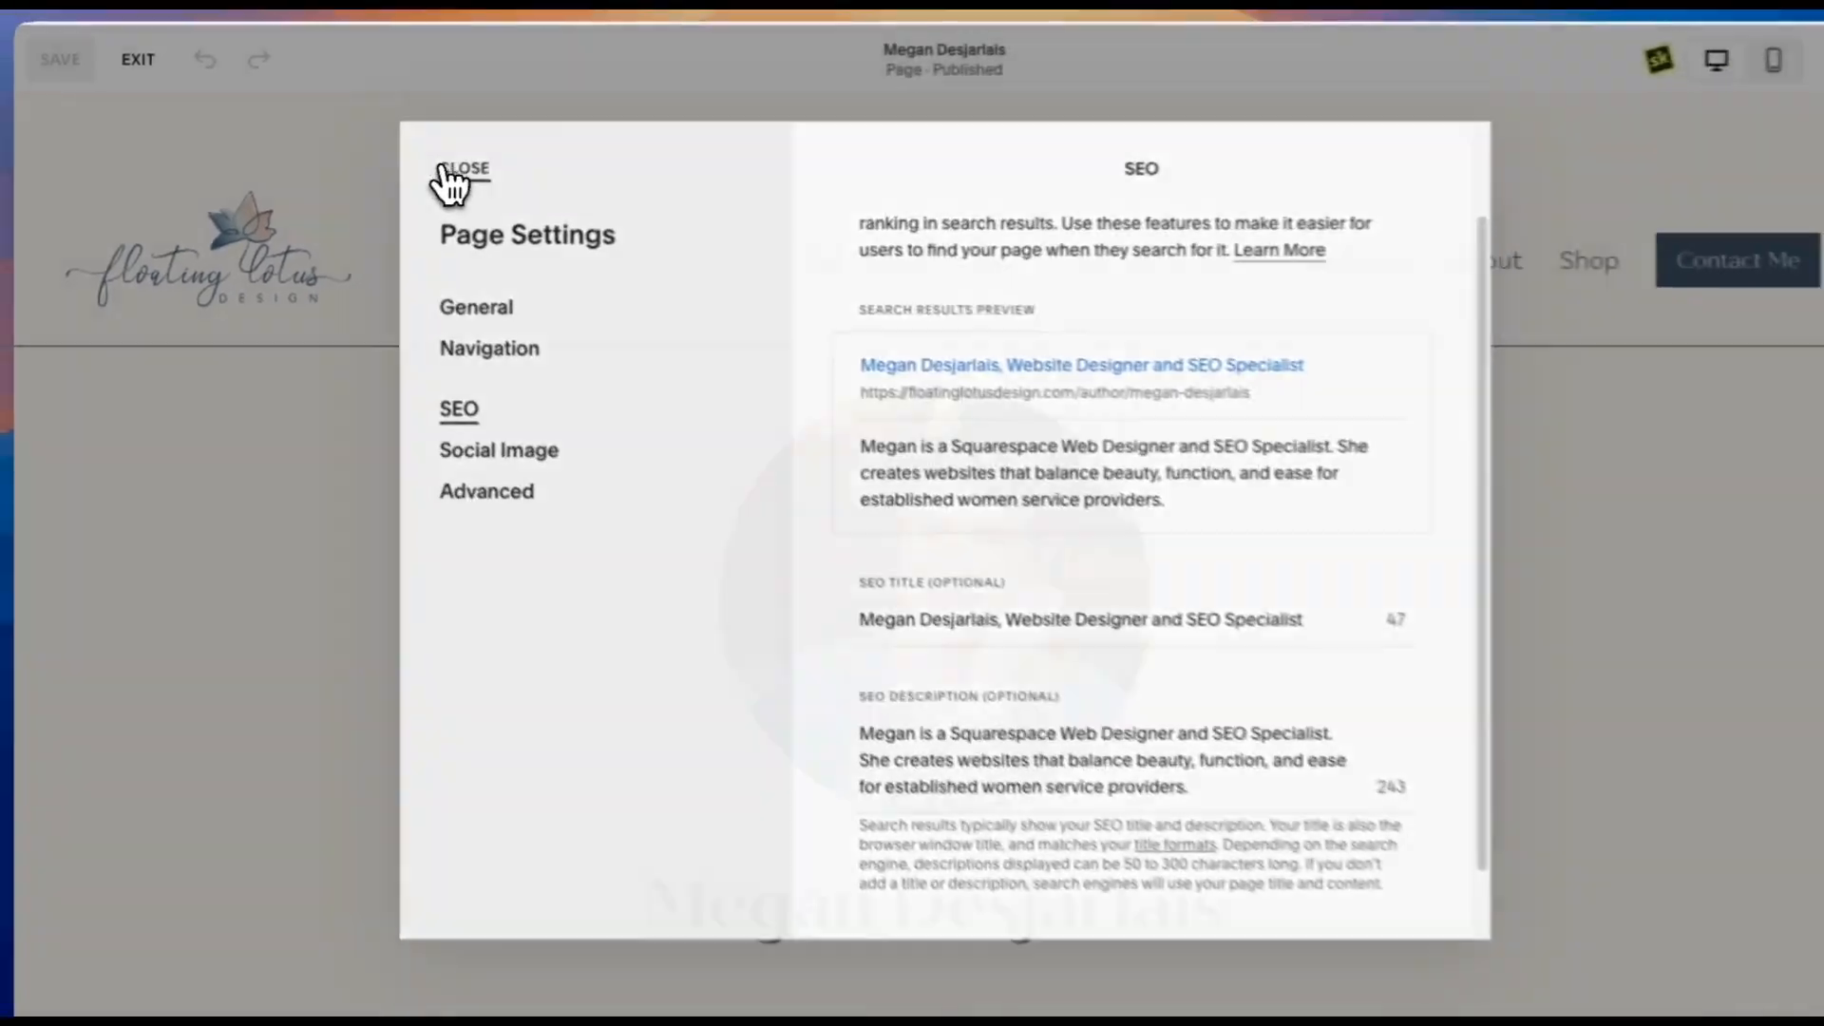
{"action": "left_click", "coordinate": [447, 171]}
- Look through the author page's photo, name heading, job title, social links and full biography
{"action": "scroll", "coordinate": [1417, 487], "scroll_direction": "down", "scroll_amount": 1}
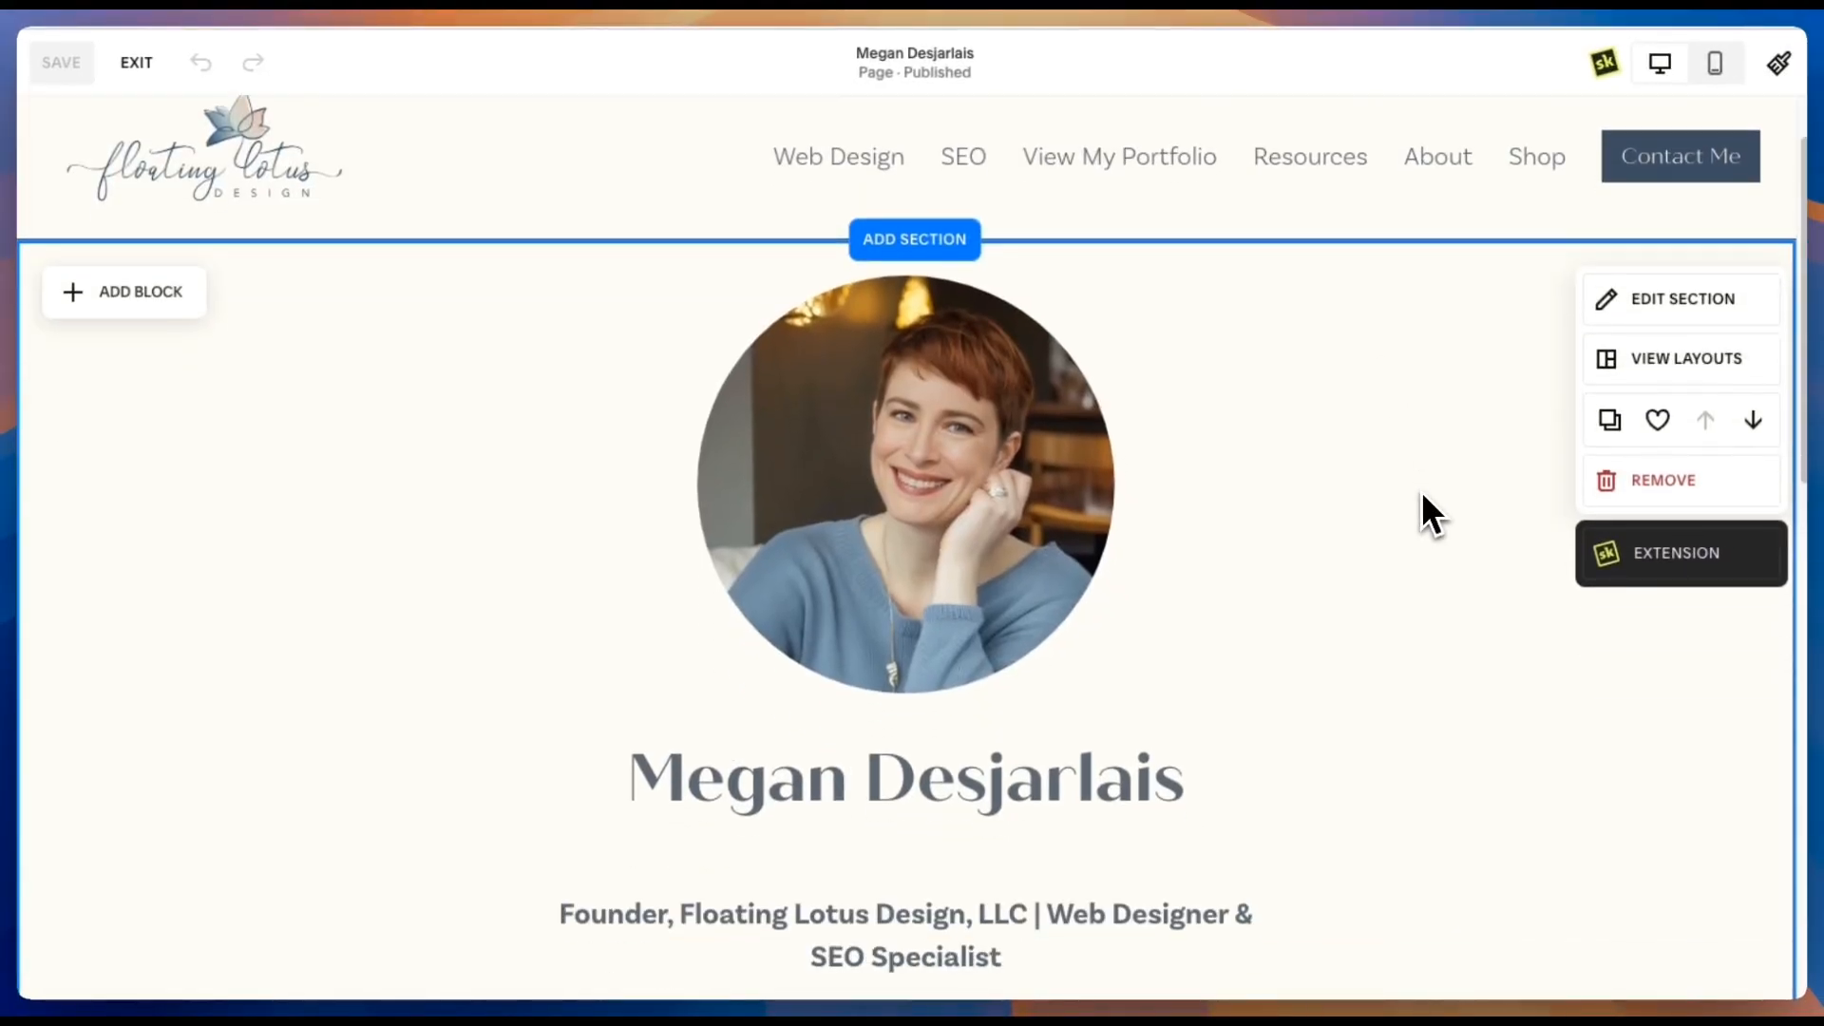
{"action": "scroll", "coordinate": [1421, 492], "scroll_direction": "down", "scroll_amount": 1}
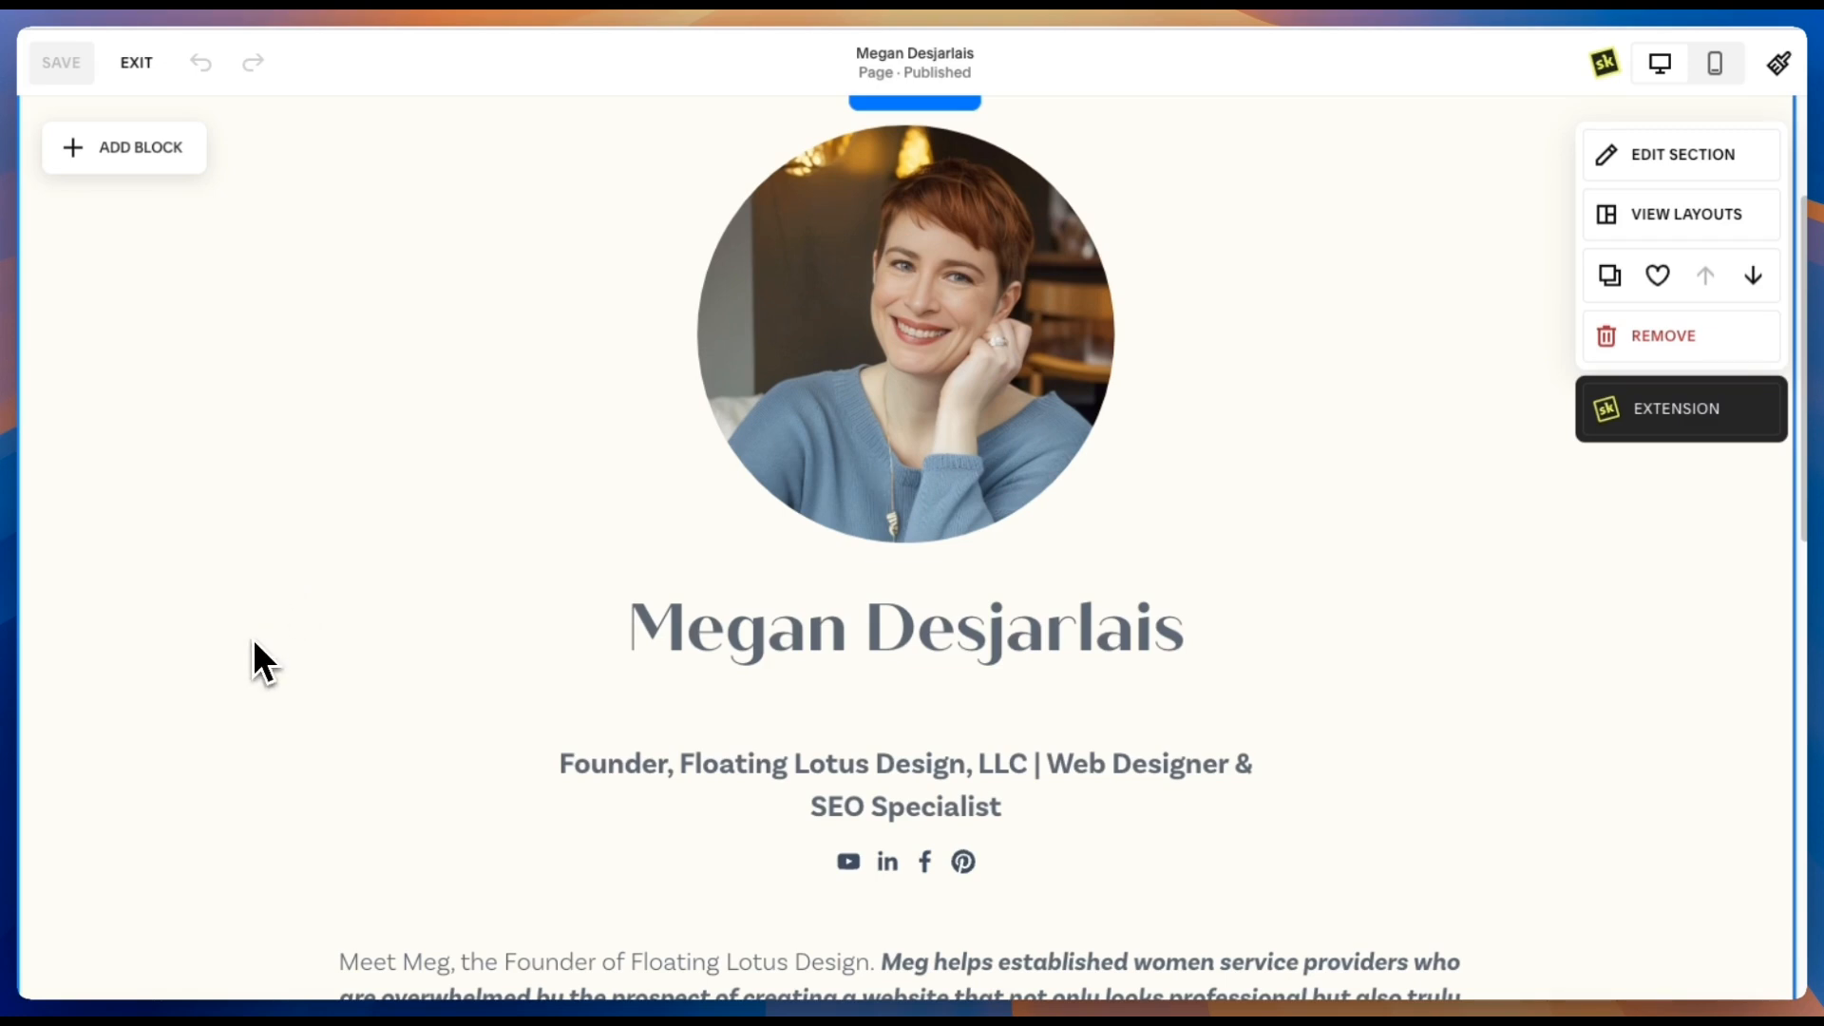
{"action": "scroll", "coordinate": [313, 618], "scroll_direction": "down", "scroll_amount": 2}
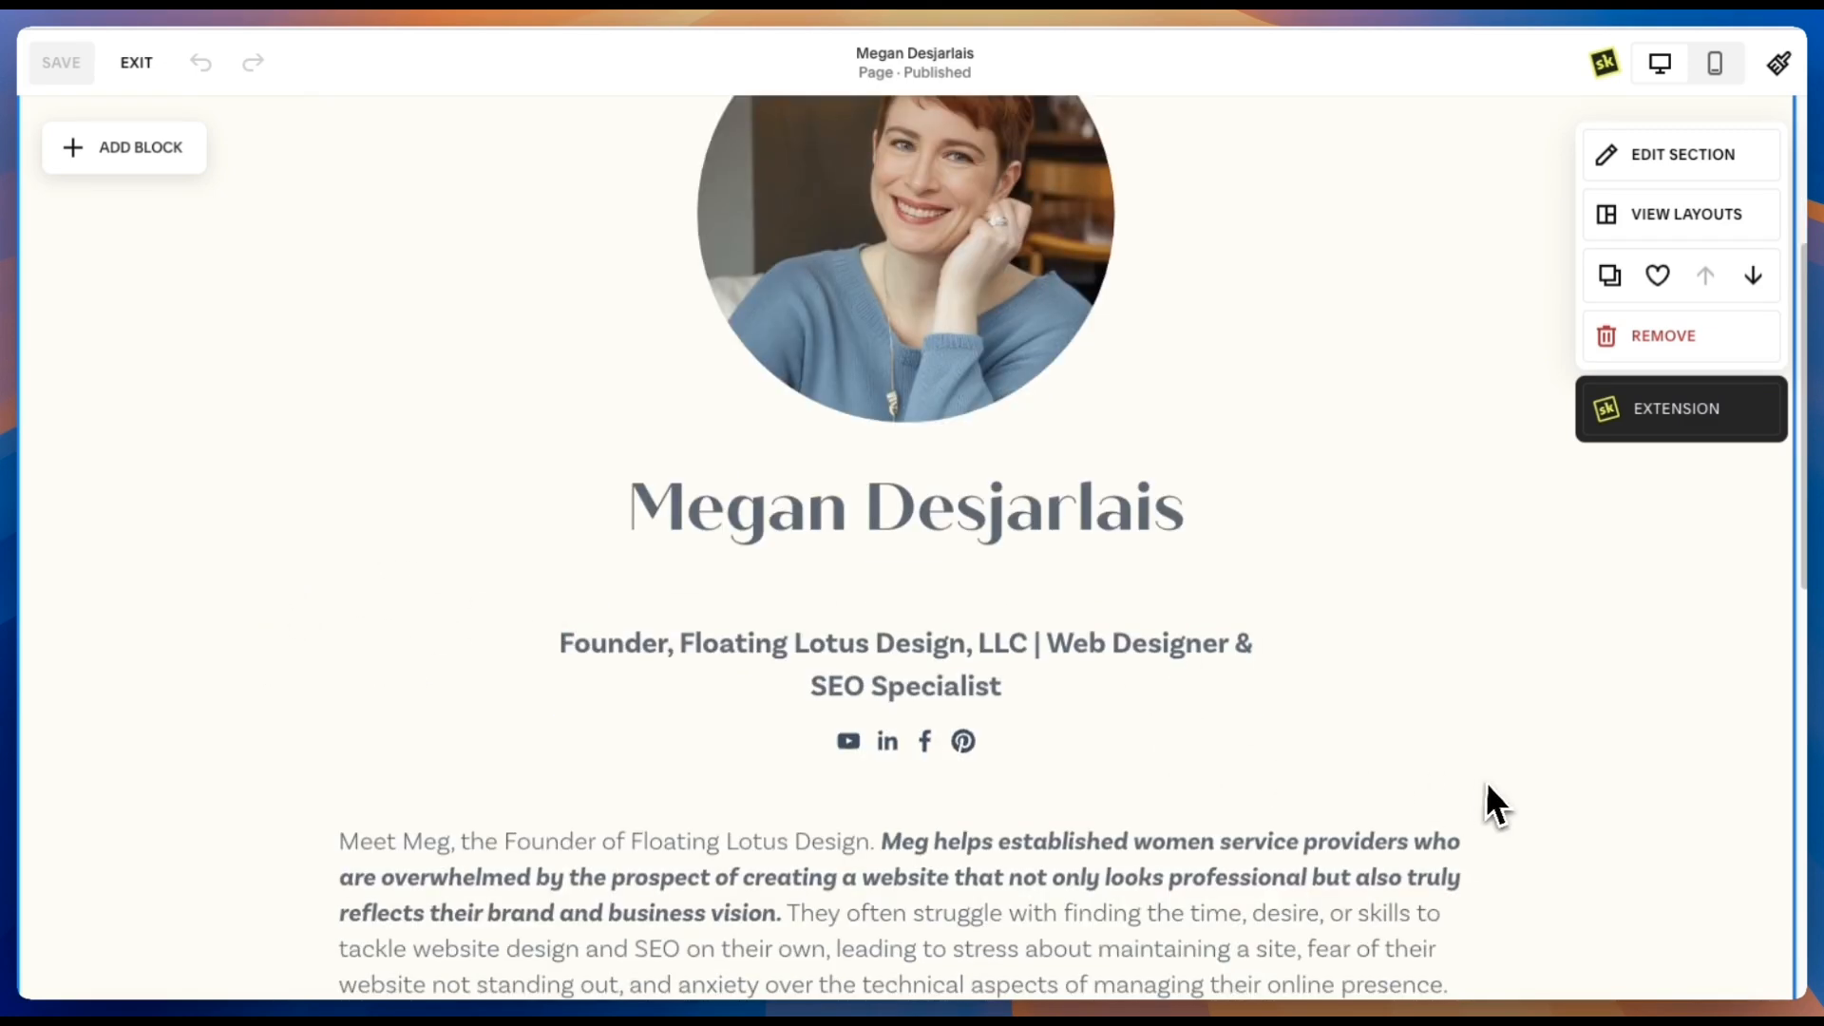
{"action": "scroll", "coordinate": [1506, 794], "scroll_direction": "down", "scroll_amount": 5}
{"action": "scroll", "coordinate": [1519, 773], "scroll_direction": "down", "scroll_amount": 2}
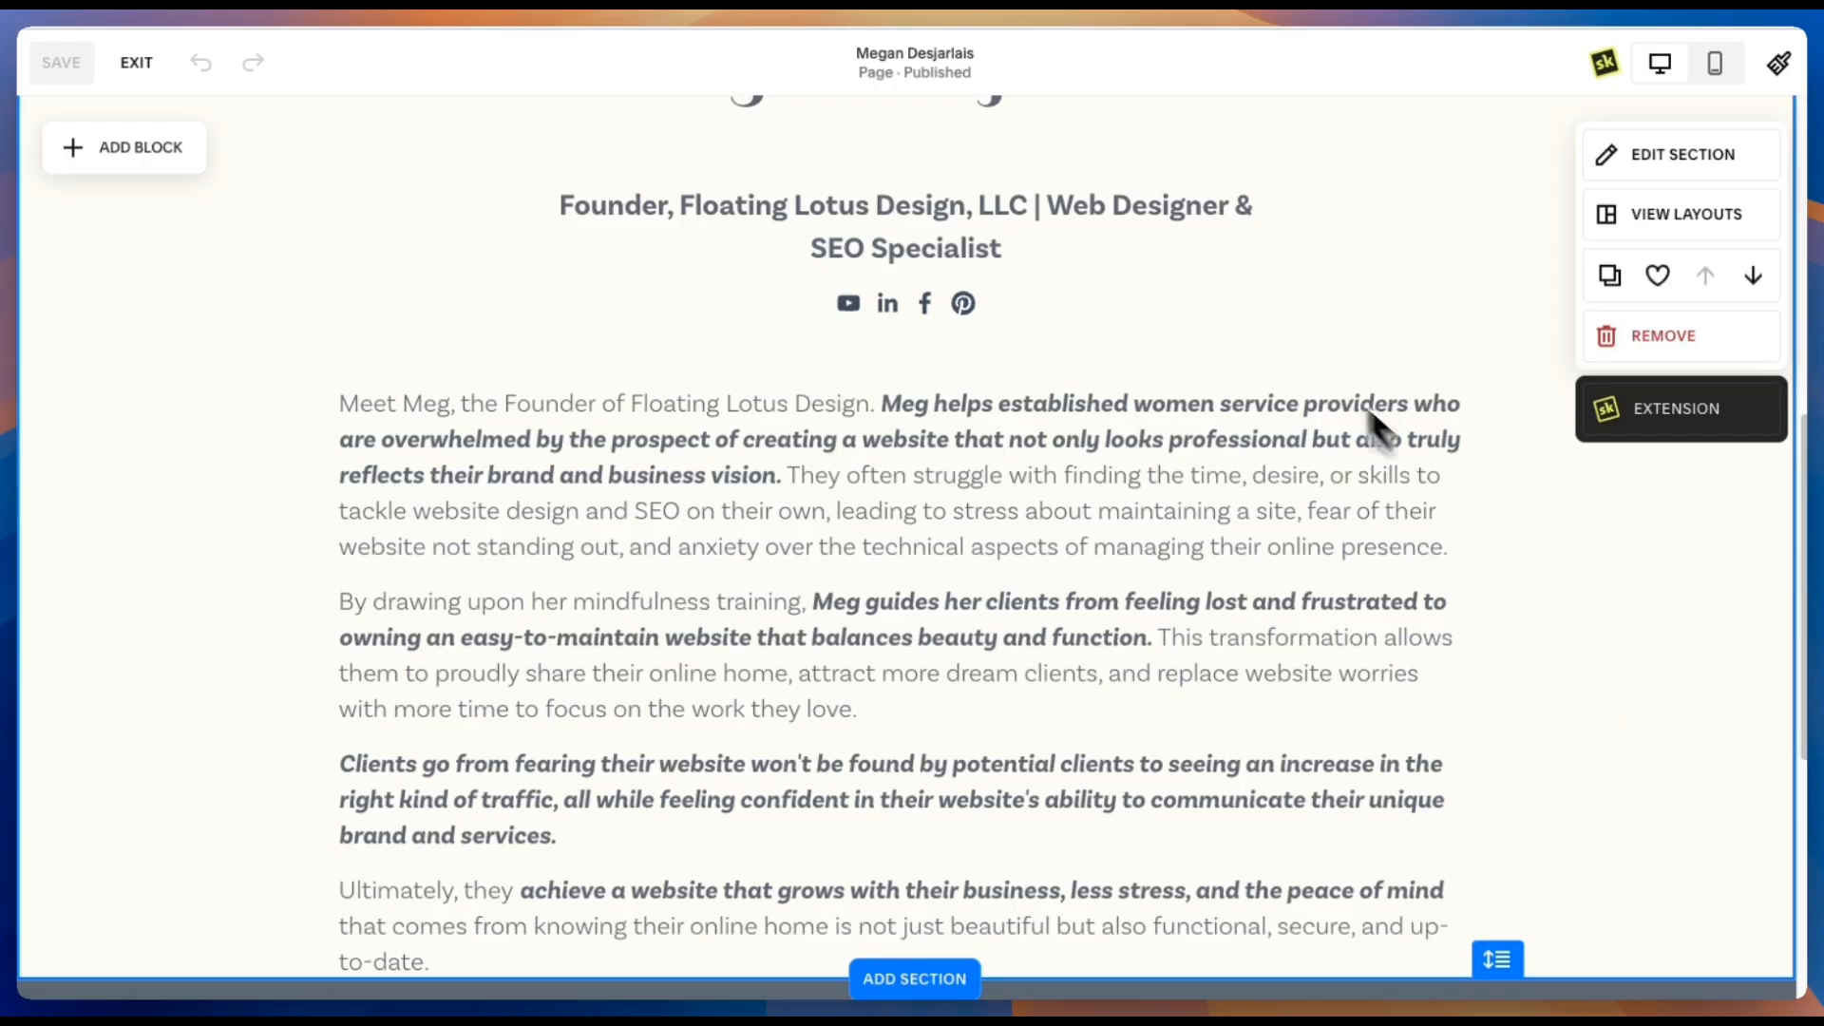
{"action": "scroll", "coordinate": [1347, 591], "scroll_direction": "up", "scroll_amount": 5}
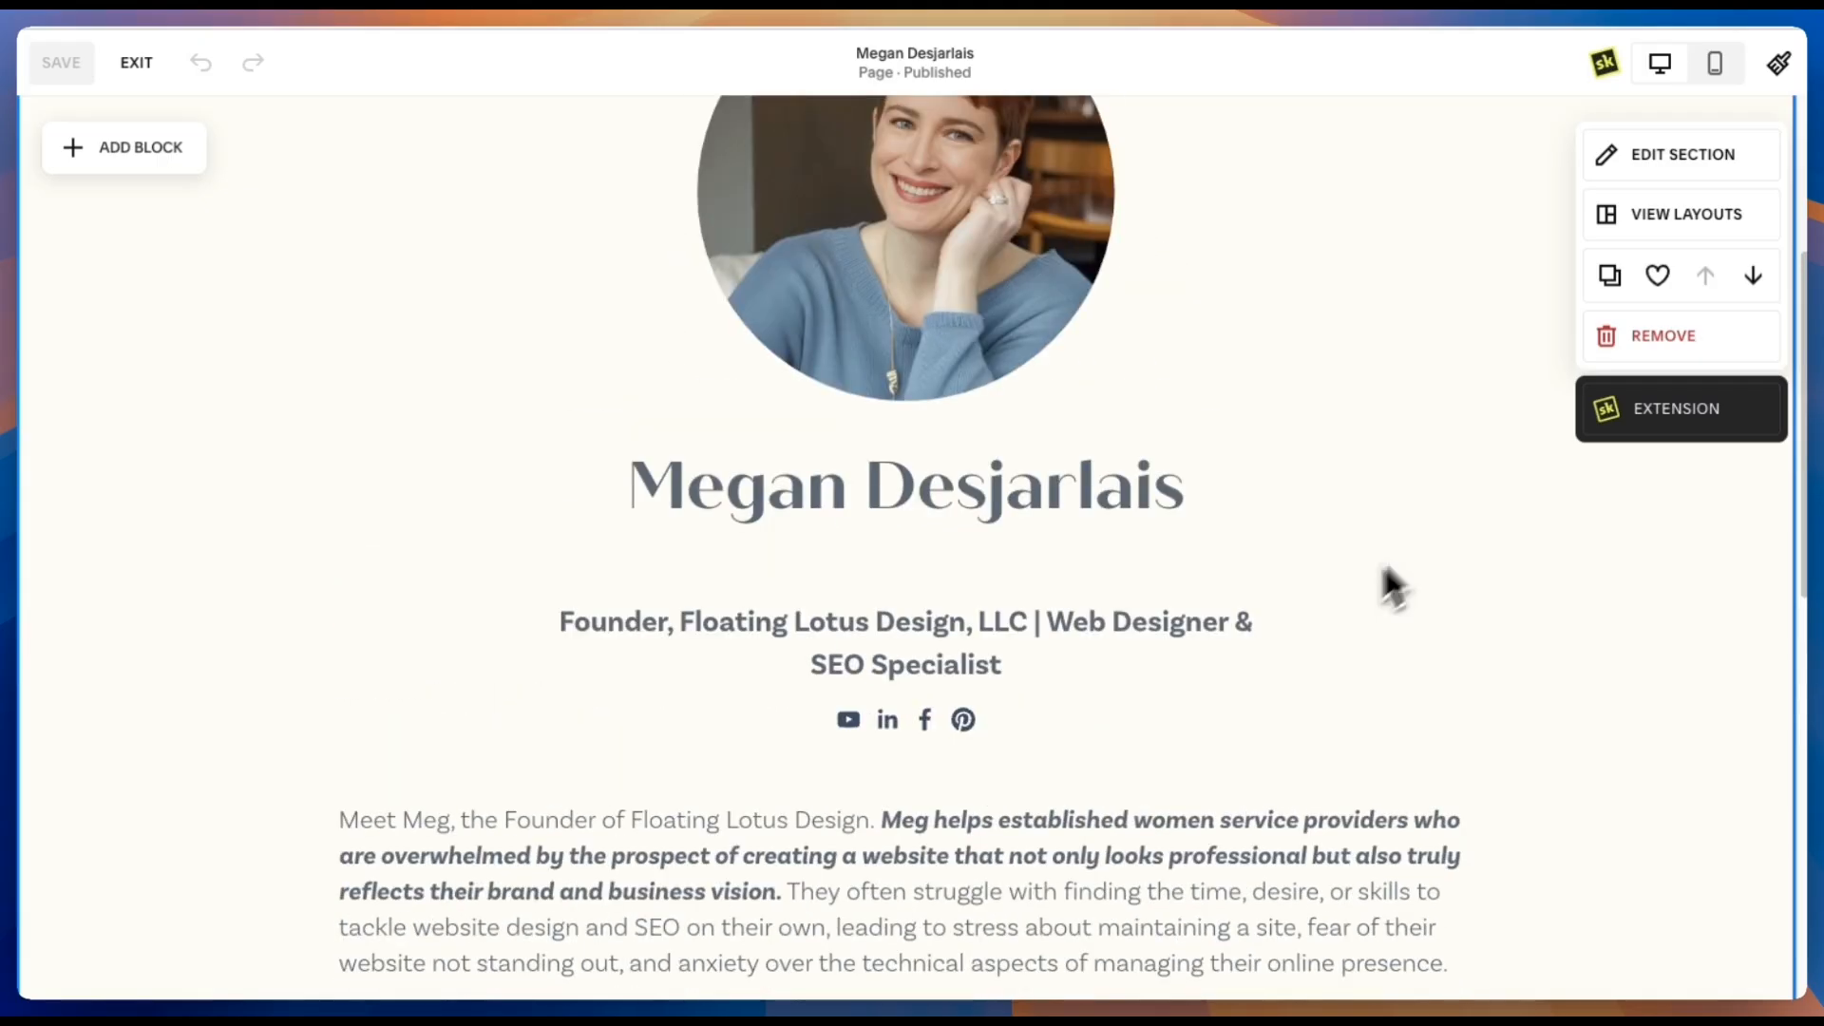
{"action": "scroll", "coordinate": [1524, 740], "scroll_direction": "up", "scroll_amount": 2}
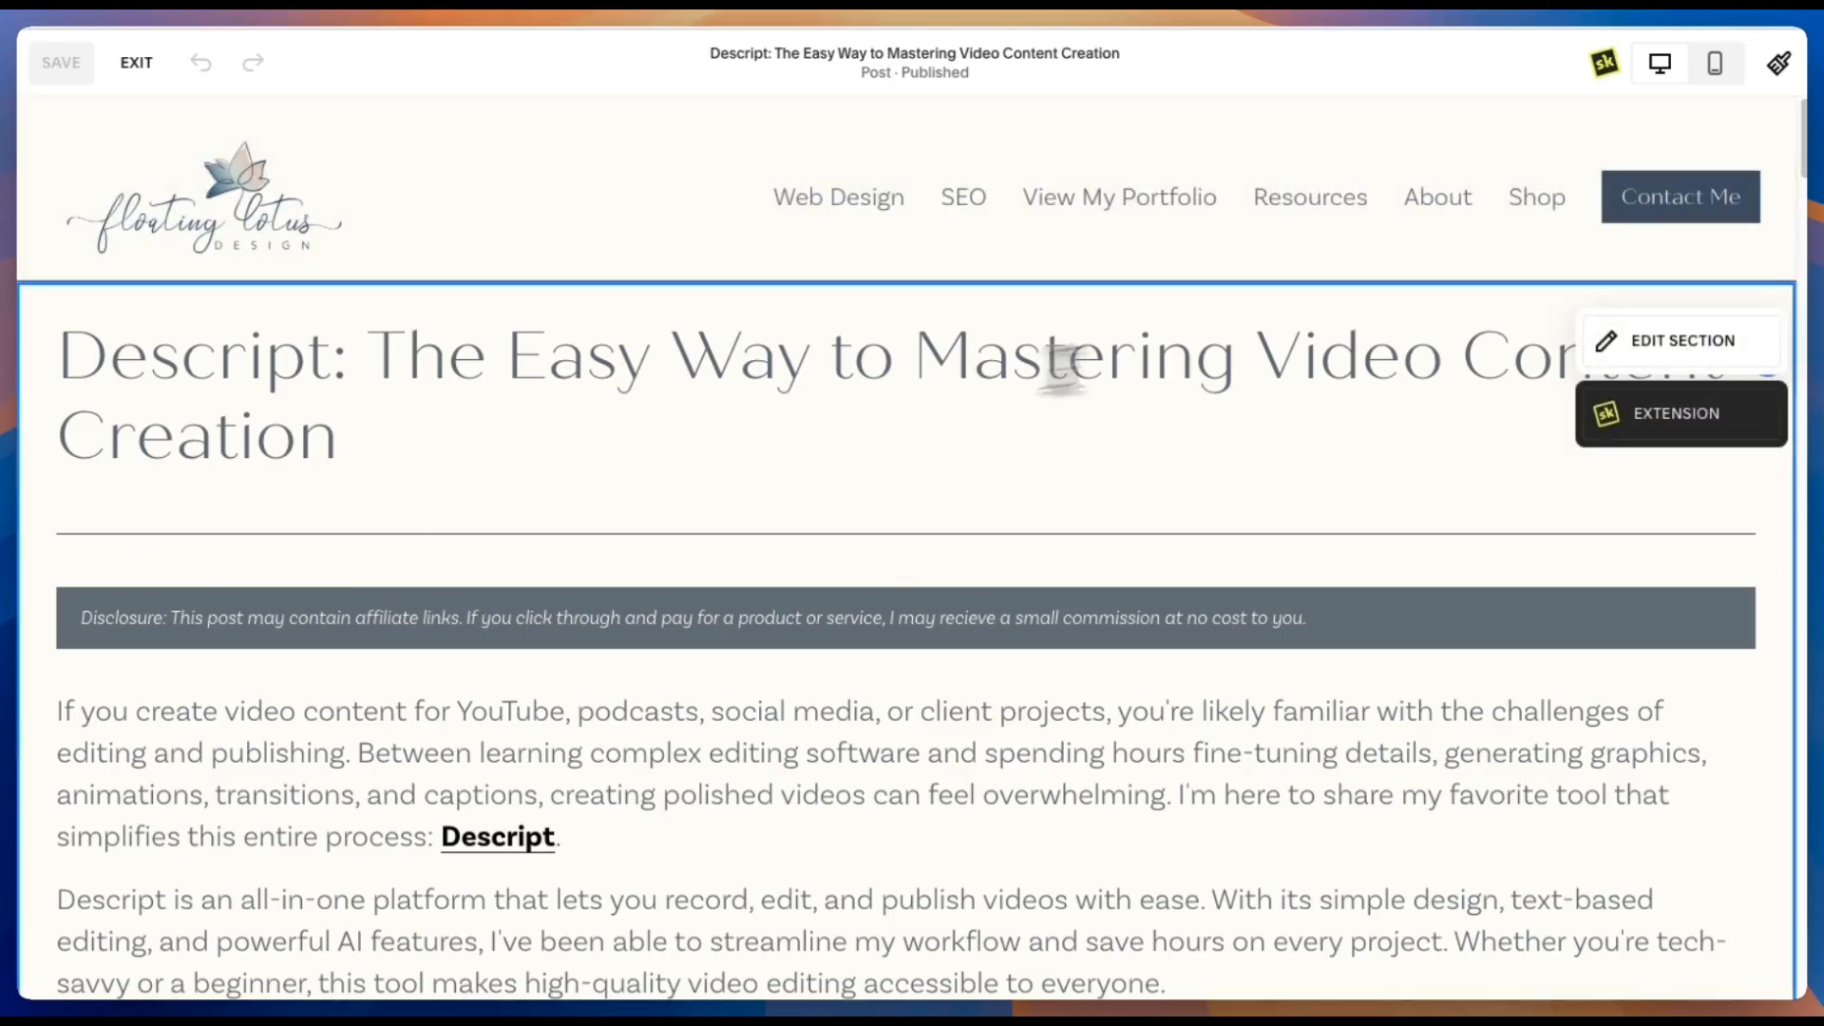
- View the Descript blog post section's format options, including Show Author Profile, and close them
{"action": "left_click", "coordinate": [1610, 347]}
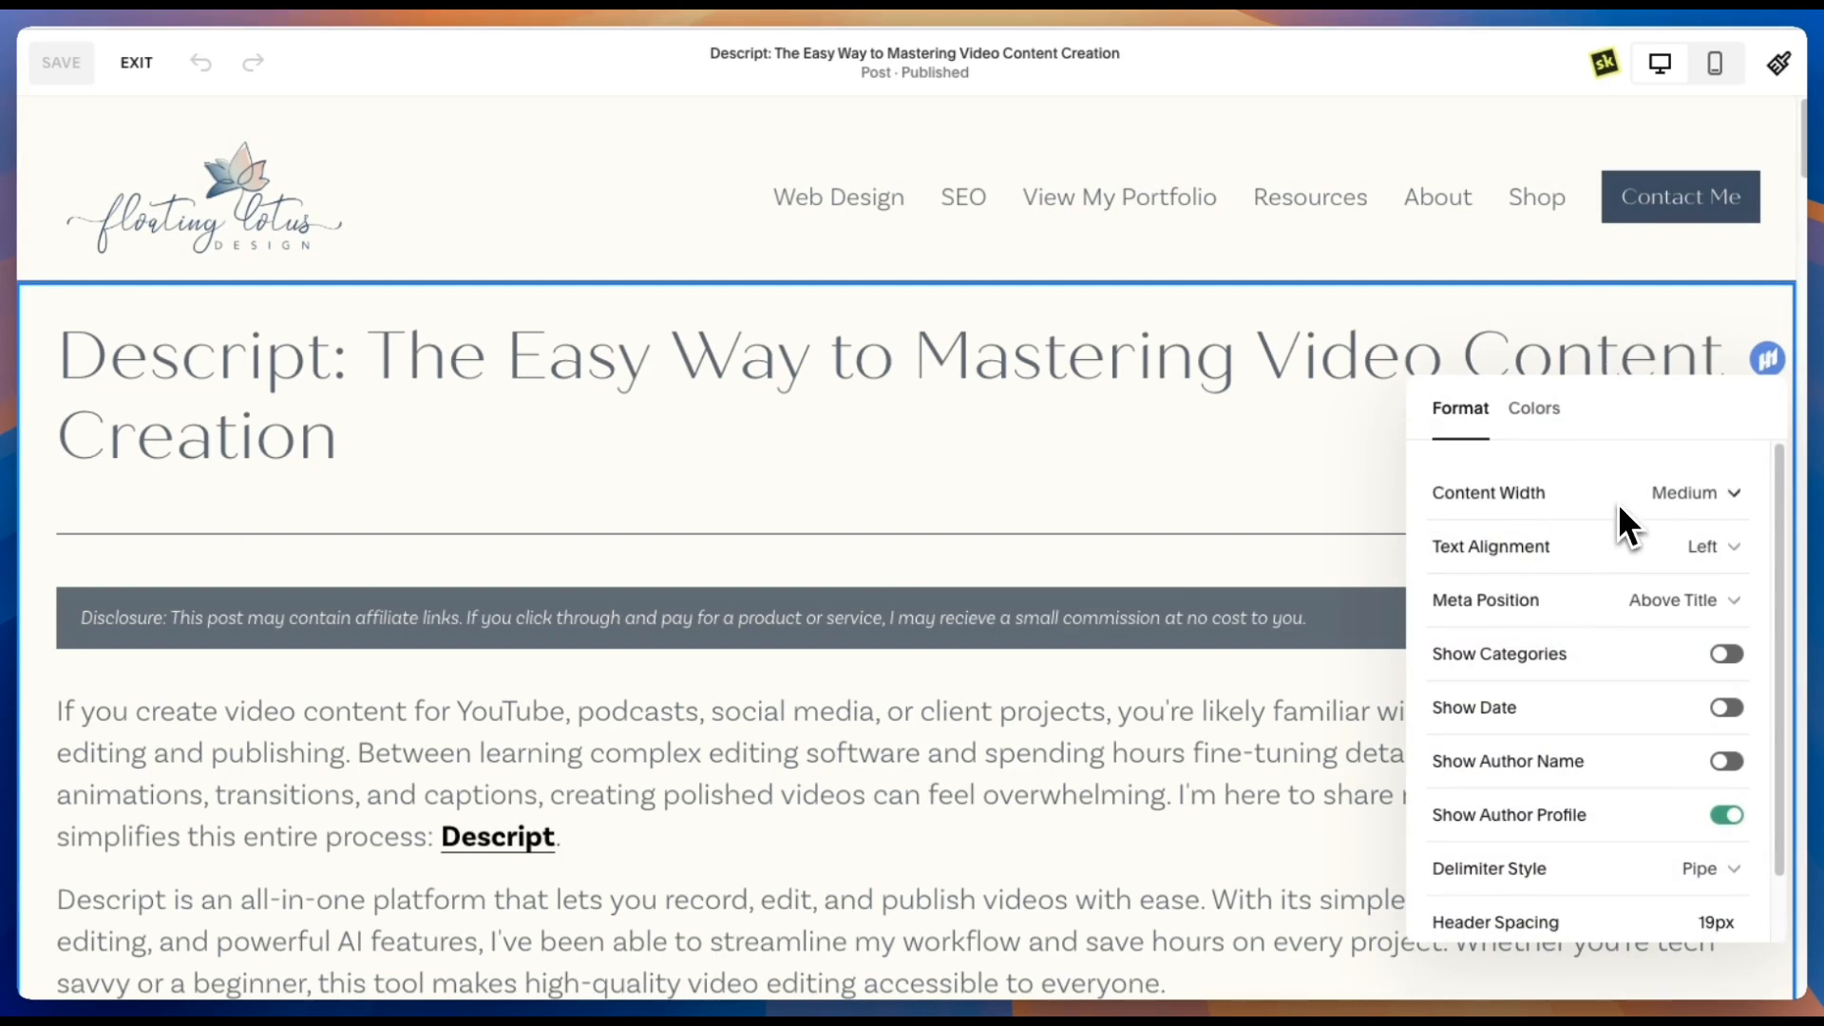
{"action": "scroll", "coordinate": [1621, 509], "scroll_direction": "down", "scroll_amount": 2}
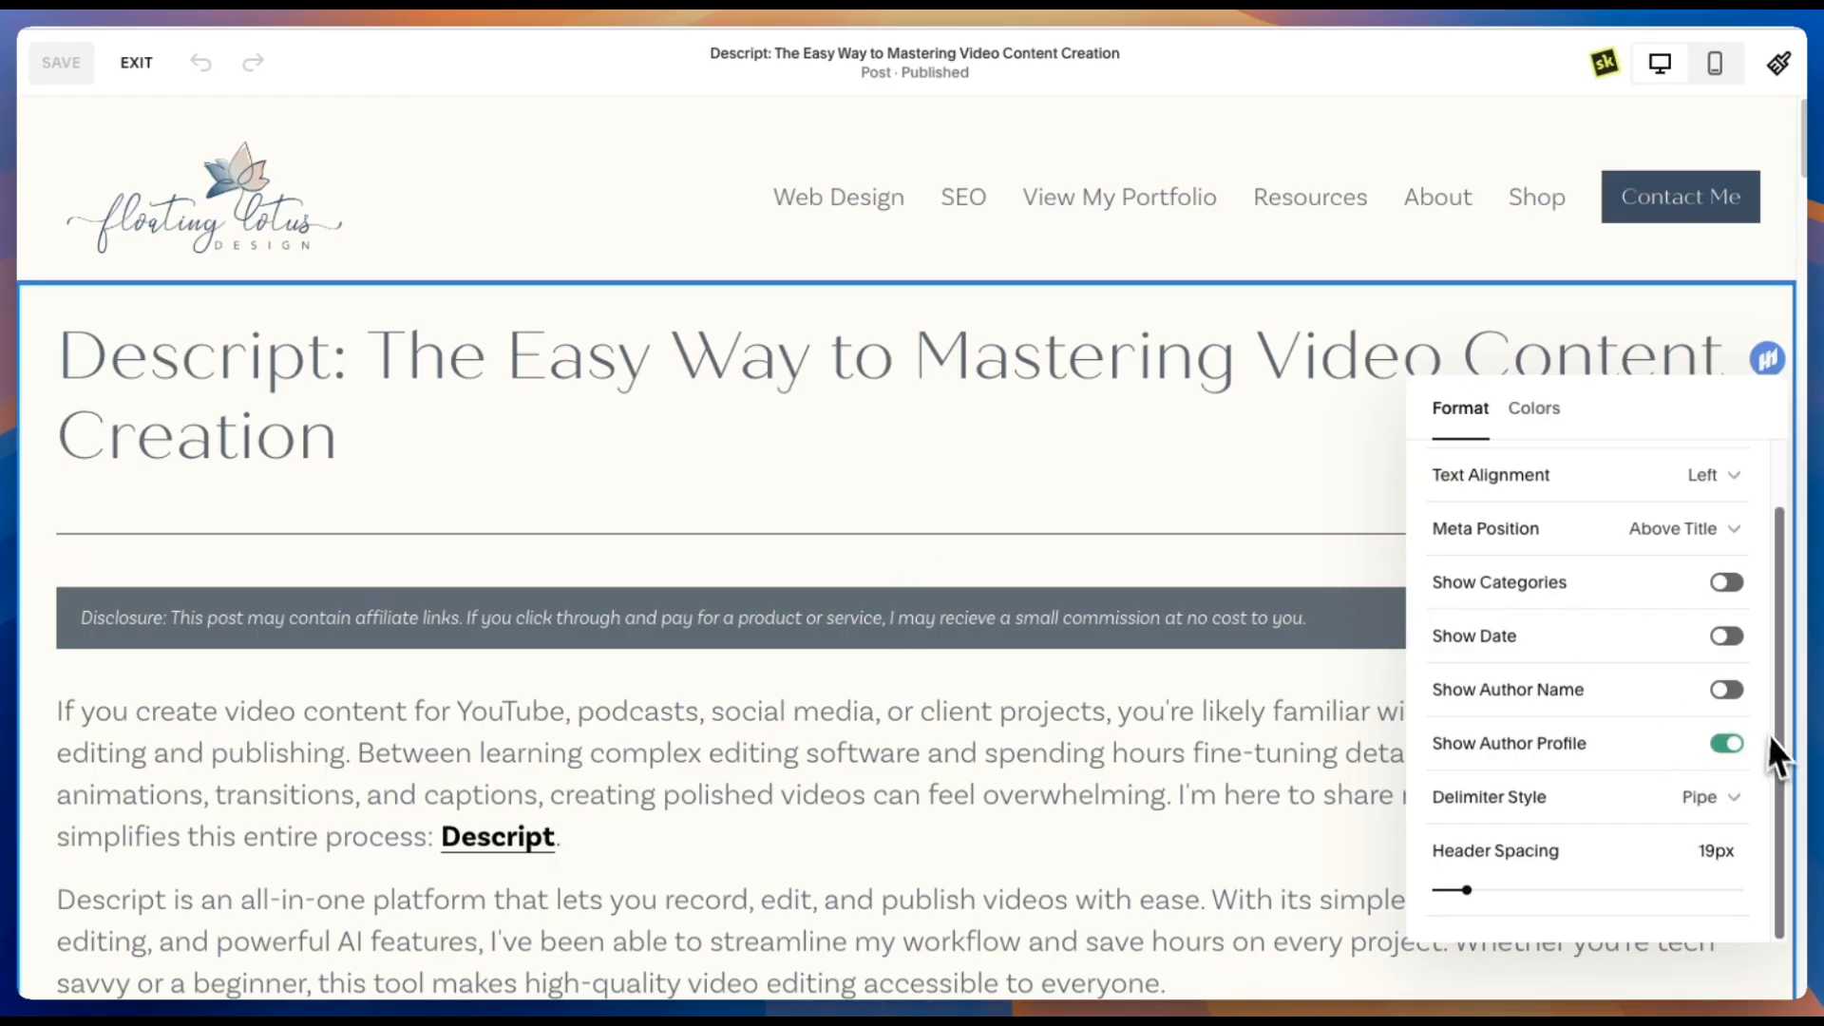
{"action": "left_click", "coordinate": [1413, 448]}
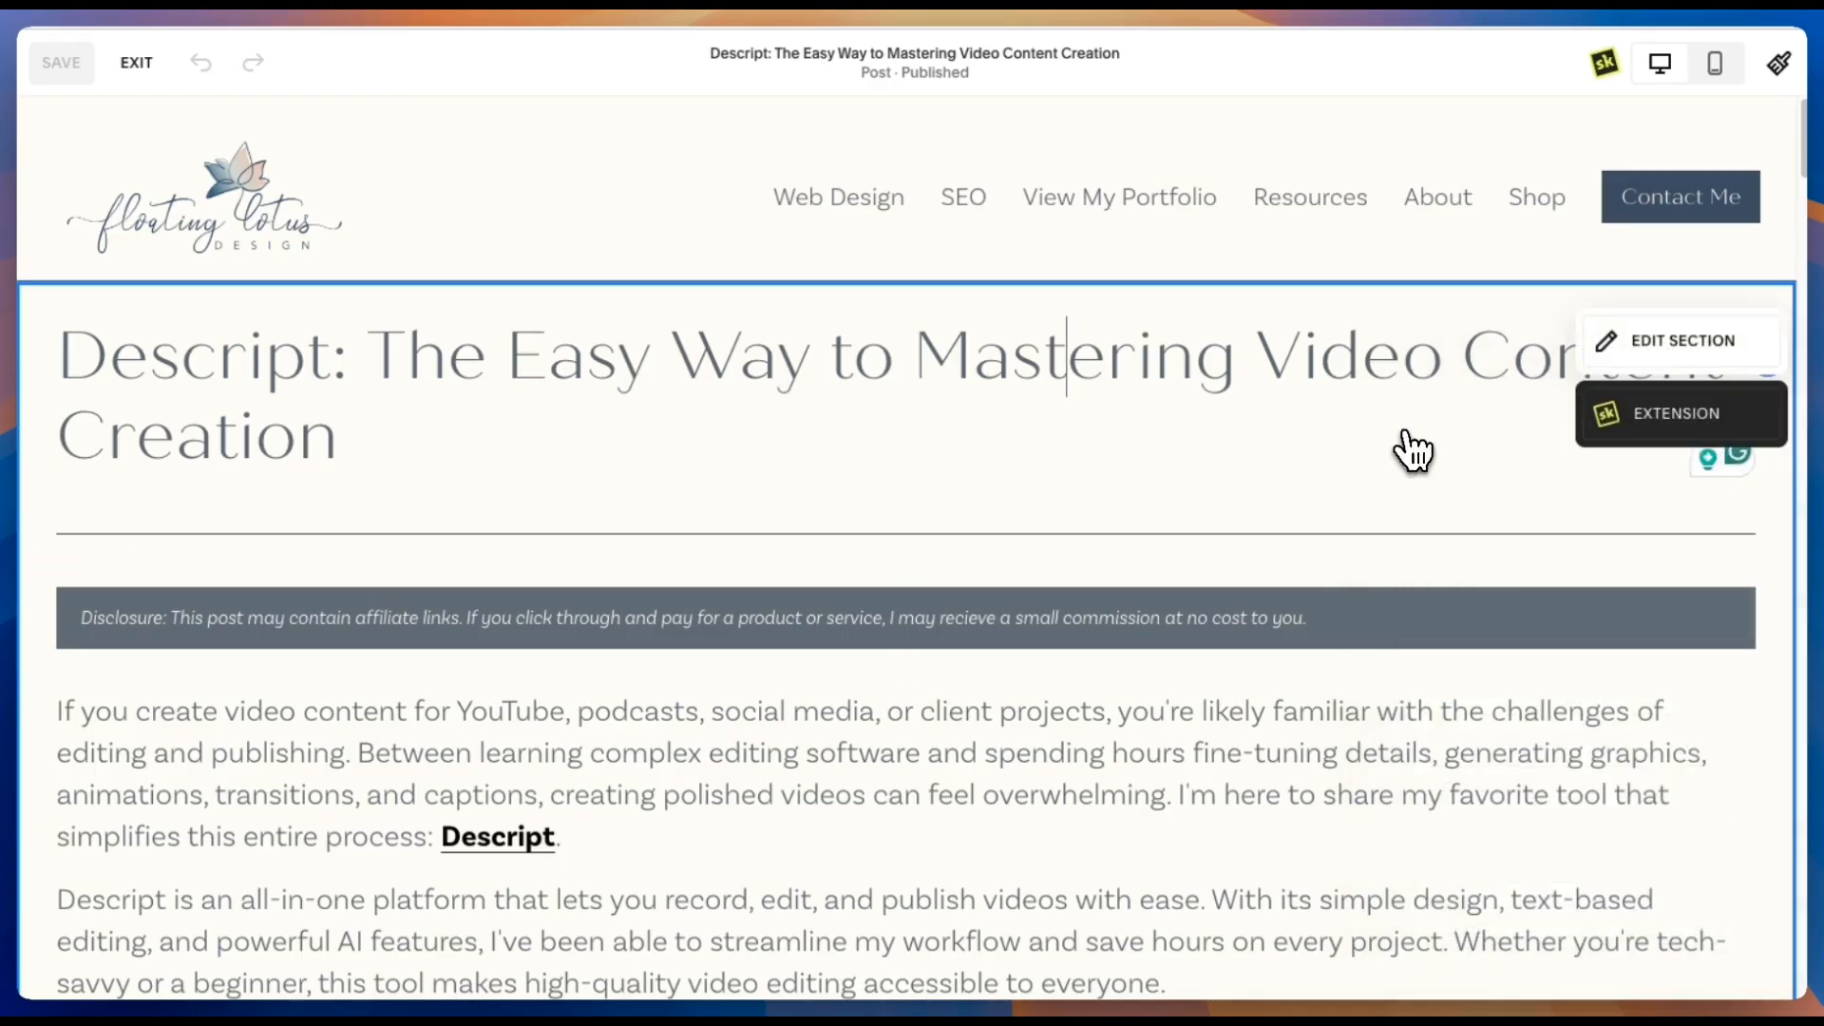
- Go to the end of the Descript blog post and view the author profile box below the tags
{"action": "scroll", "coordinate": [1413, 448], "scroll_direction": "down", "scroll_amount": 5}
{"action": "scroll", "coordinate": [1413, 447], "scroll_direction": "down", "scroll_amount": 20}
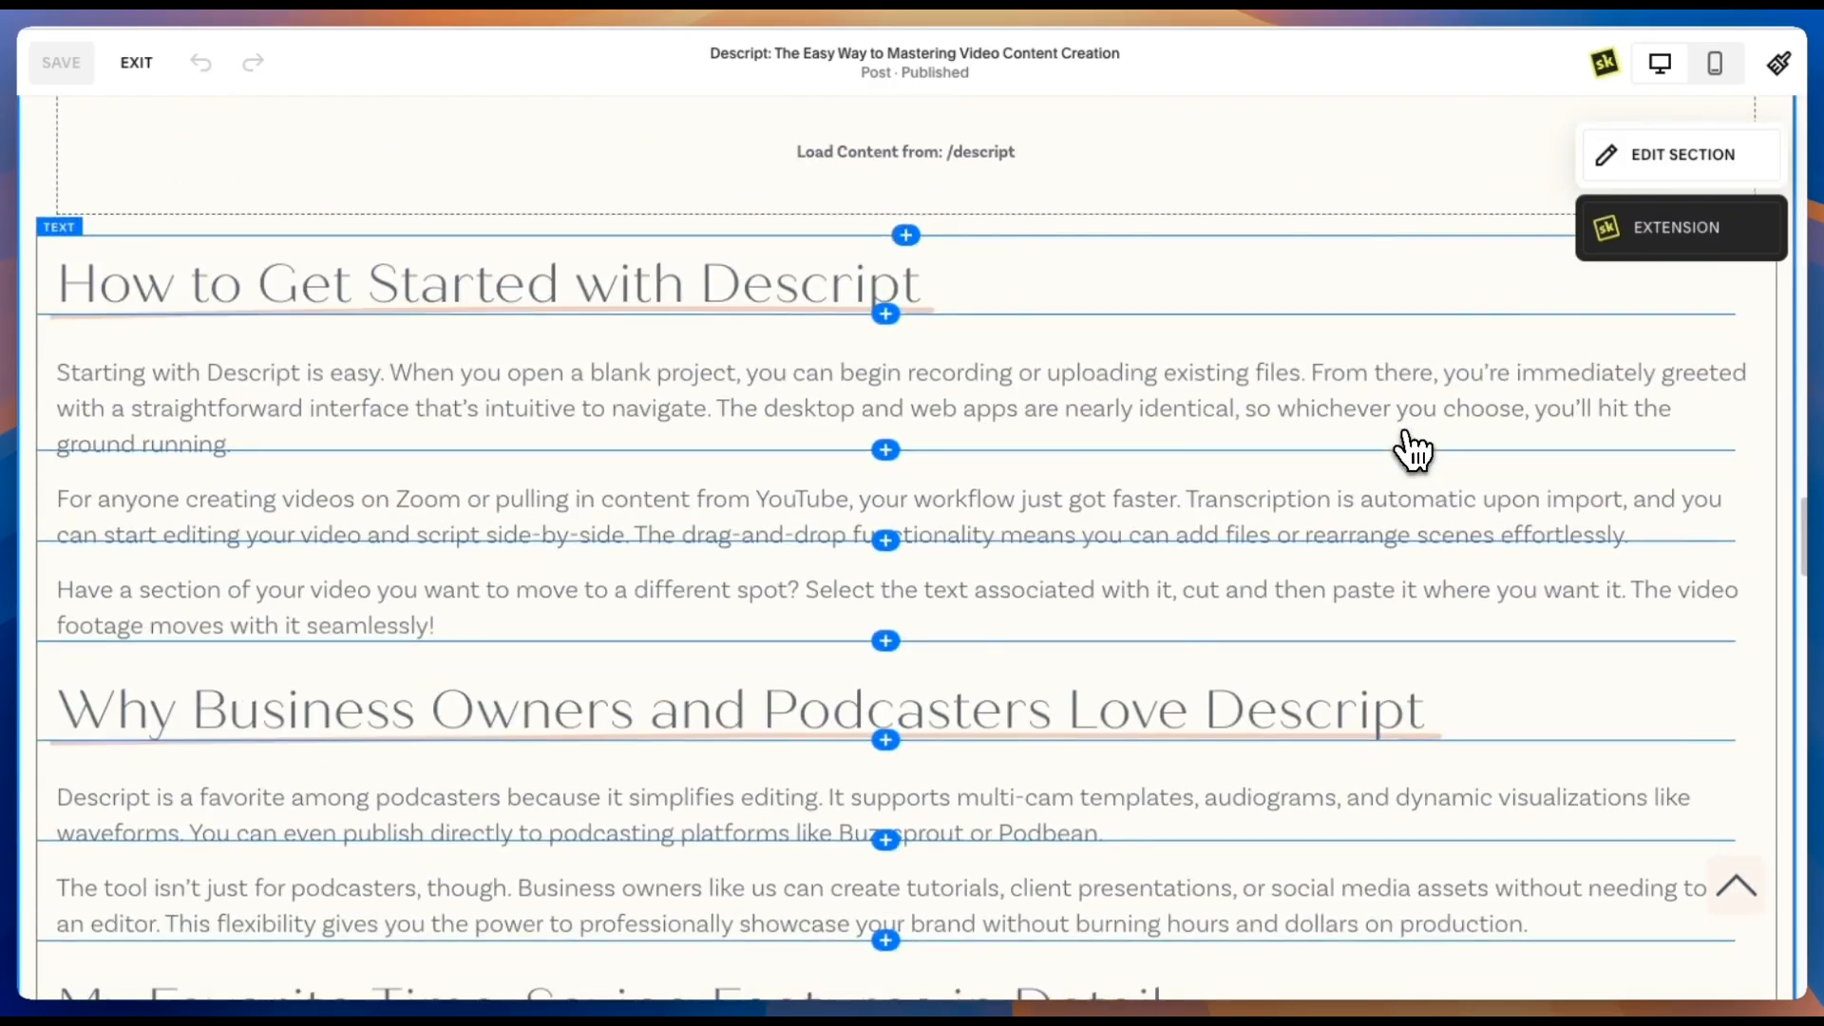
{"action": "scroll", "coordinate": [1413, 448], "scroll_direction": "down", "scroll_amount": 15}
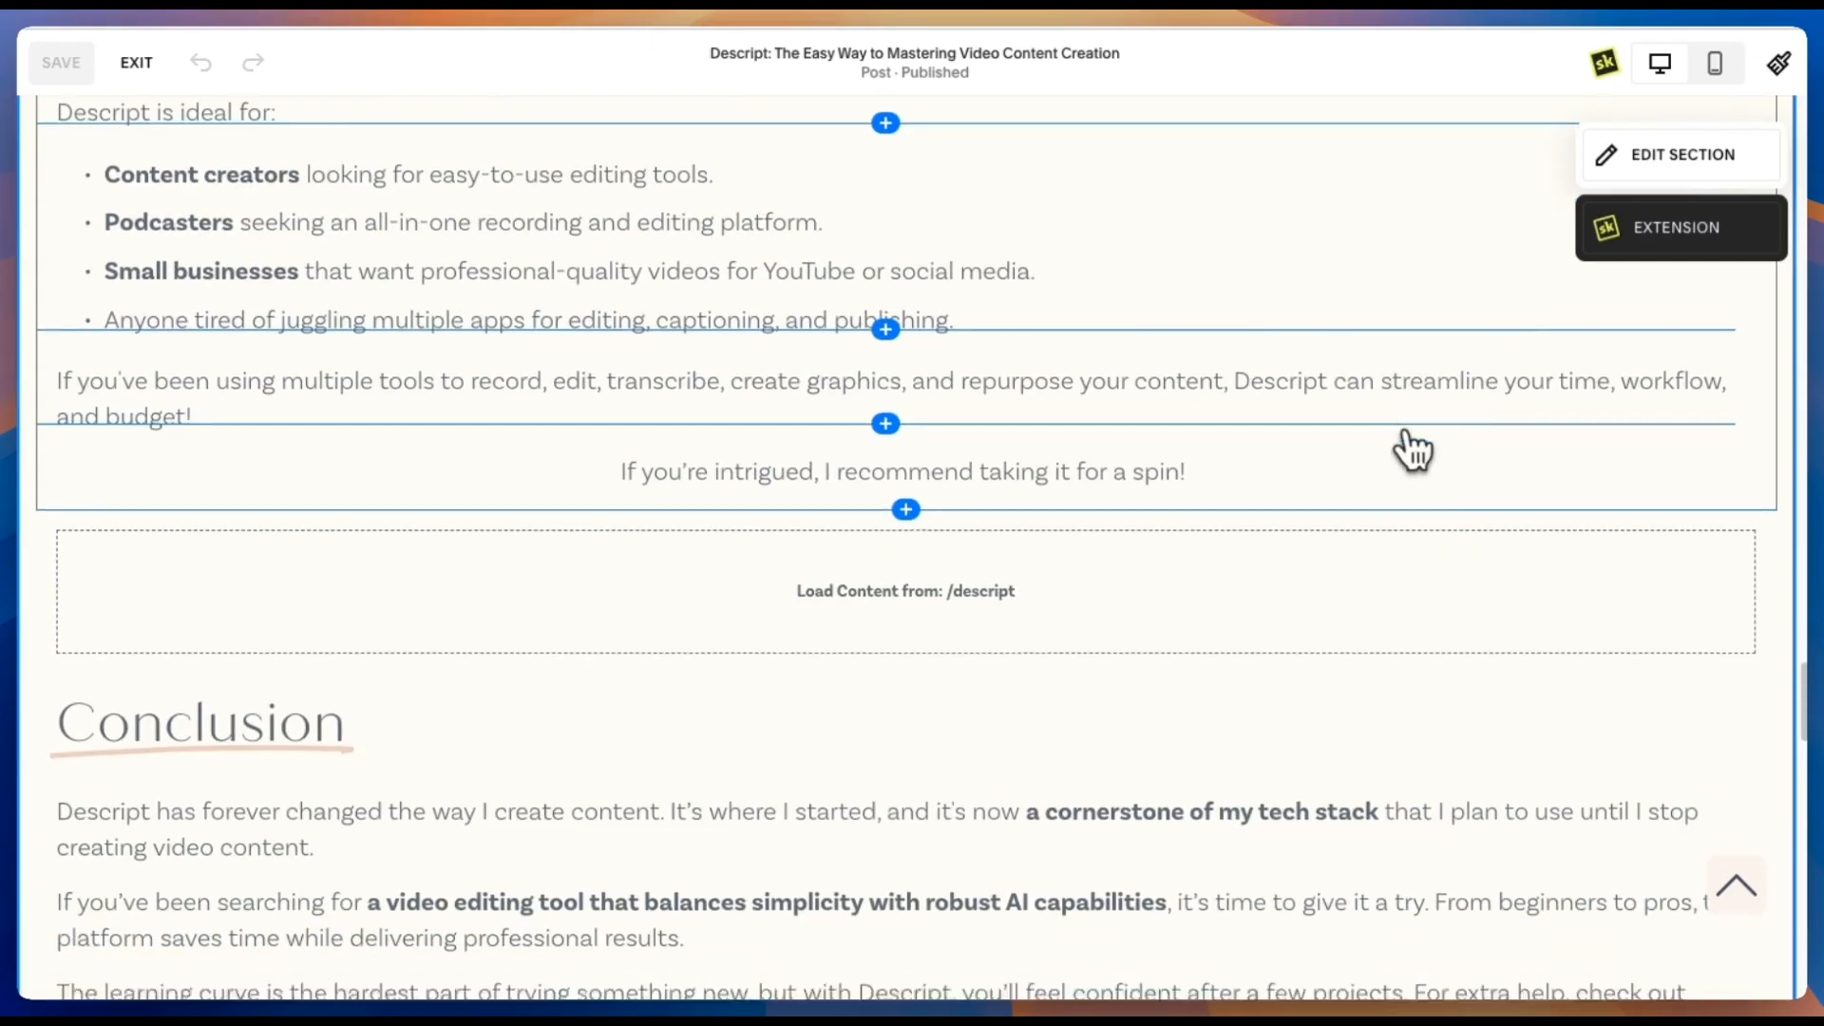
{"action": "scroll", "coordinate": [1413, 447], "scroll_direction": "down", "scroll_amount": 12}
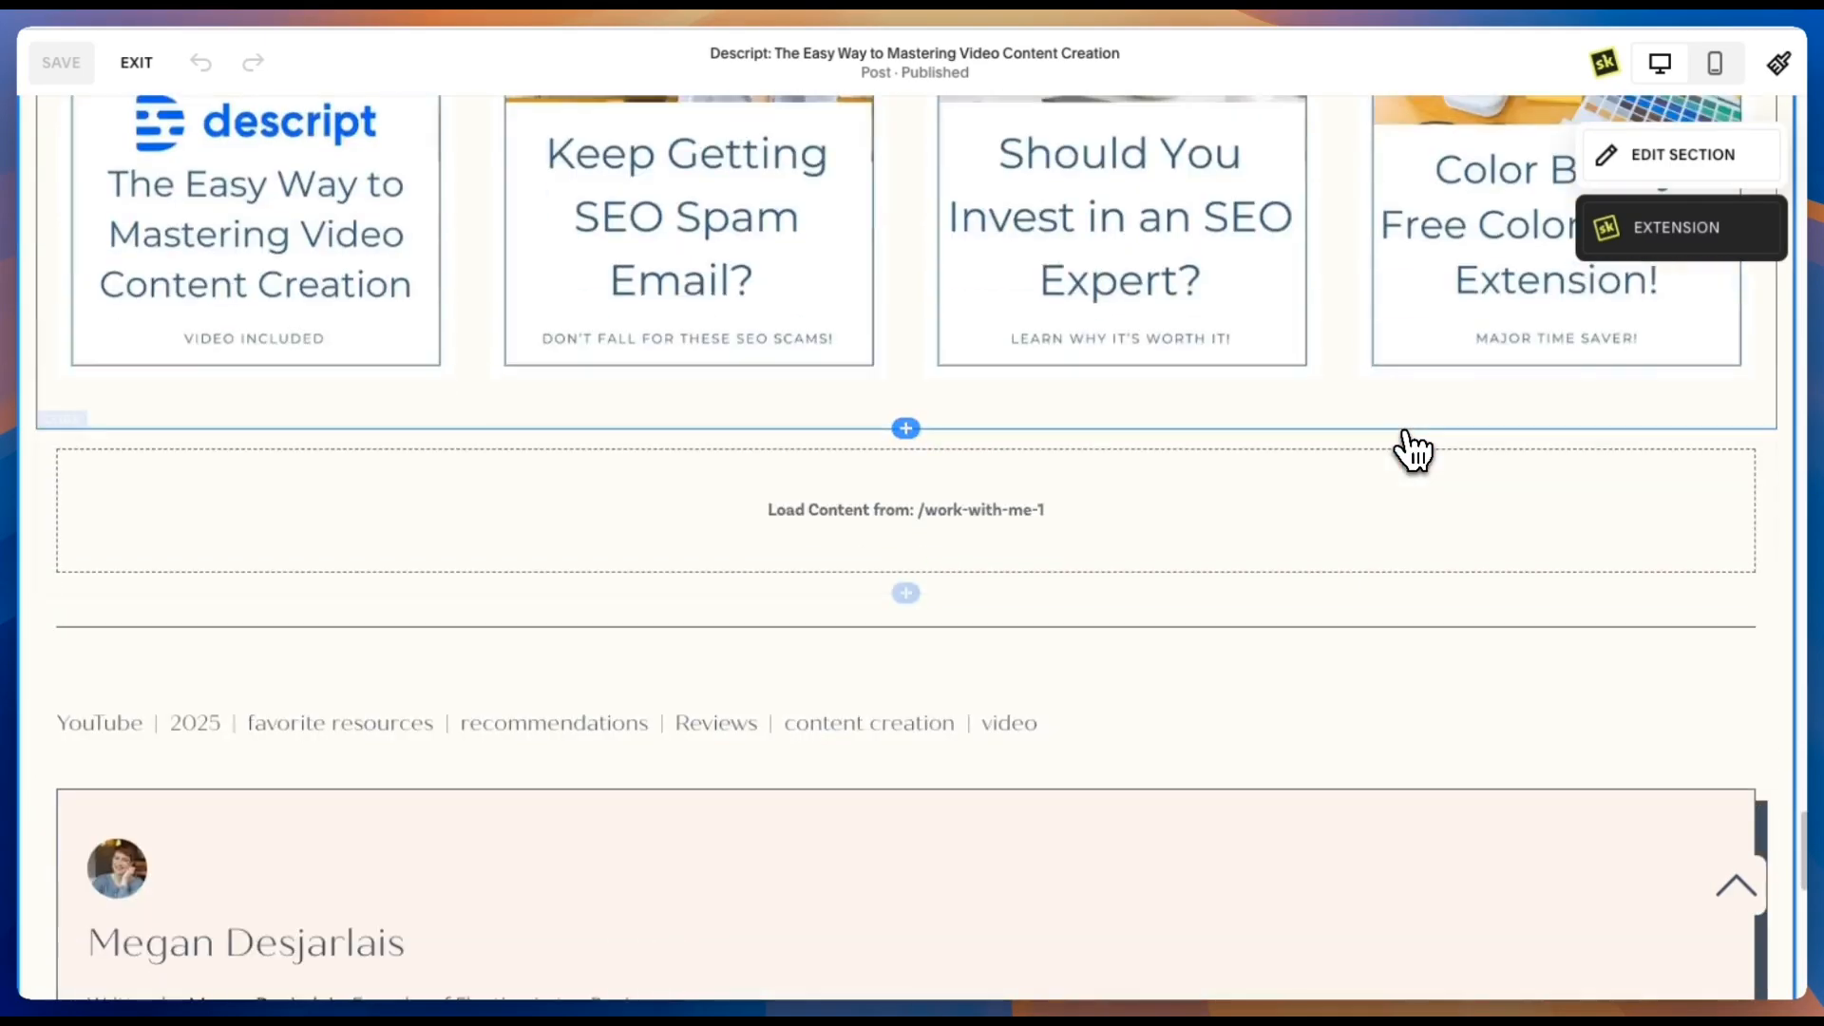
{"action": "scroll", "coordinate": [1412, 448], "scroll_direction": "down", "scroll_amount": 3}
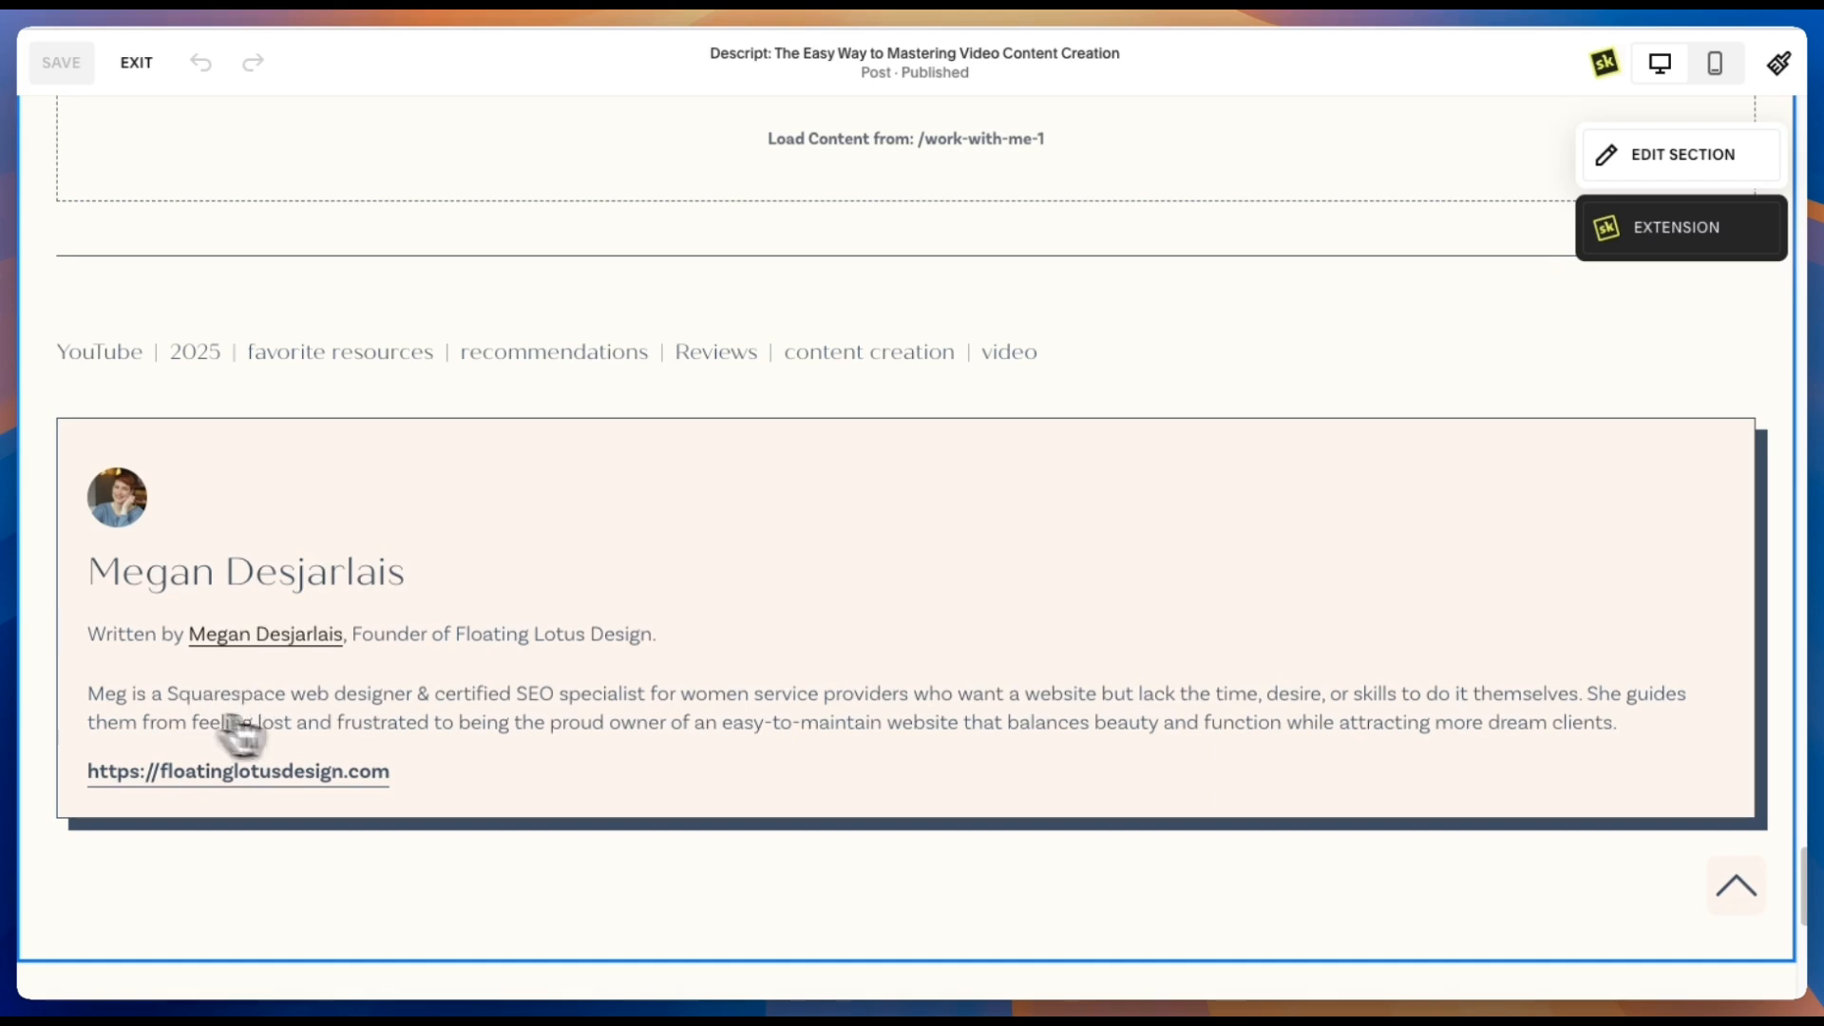
- Inspect the linked author name in the profile box and recheck the section's author display options
{"action": "left_click", "coordinate": [255, 654]}
{"action": "left_click", "coordinate": [1632, 156]}
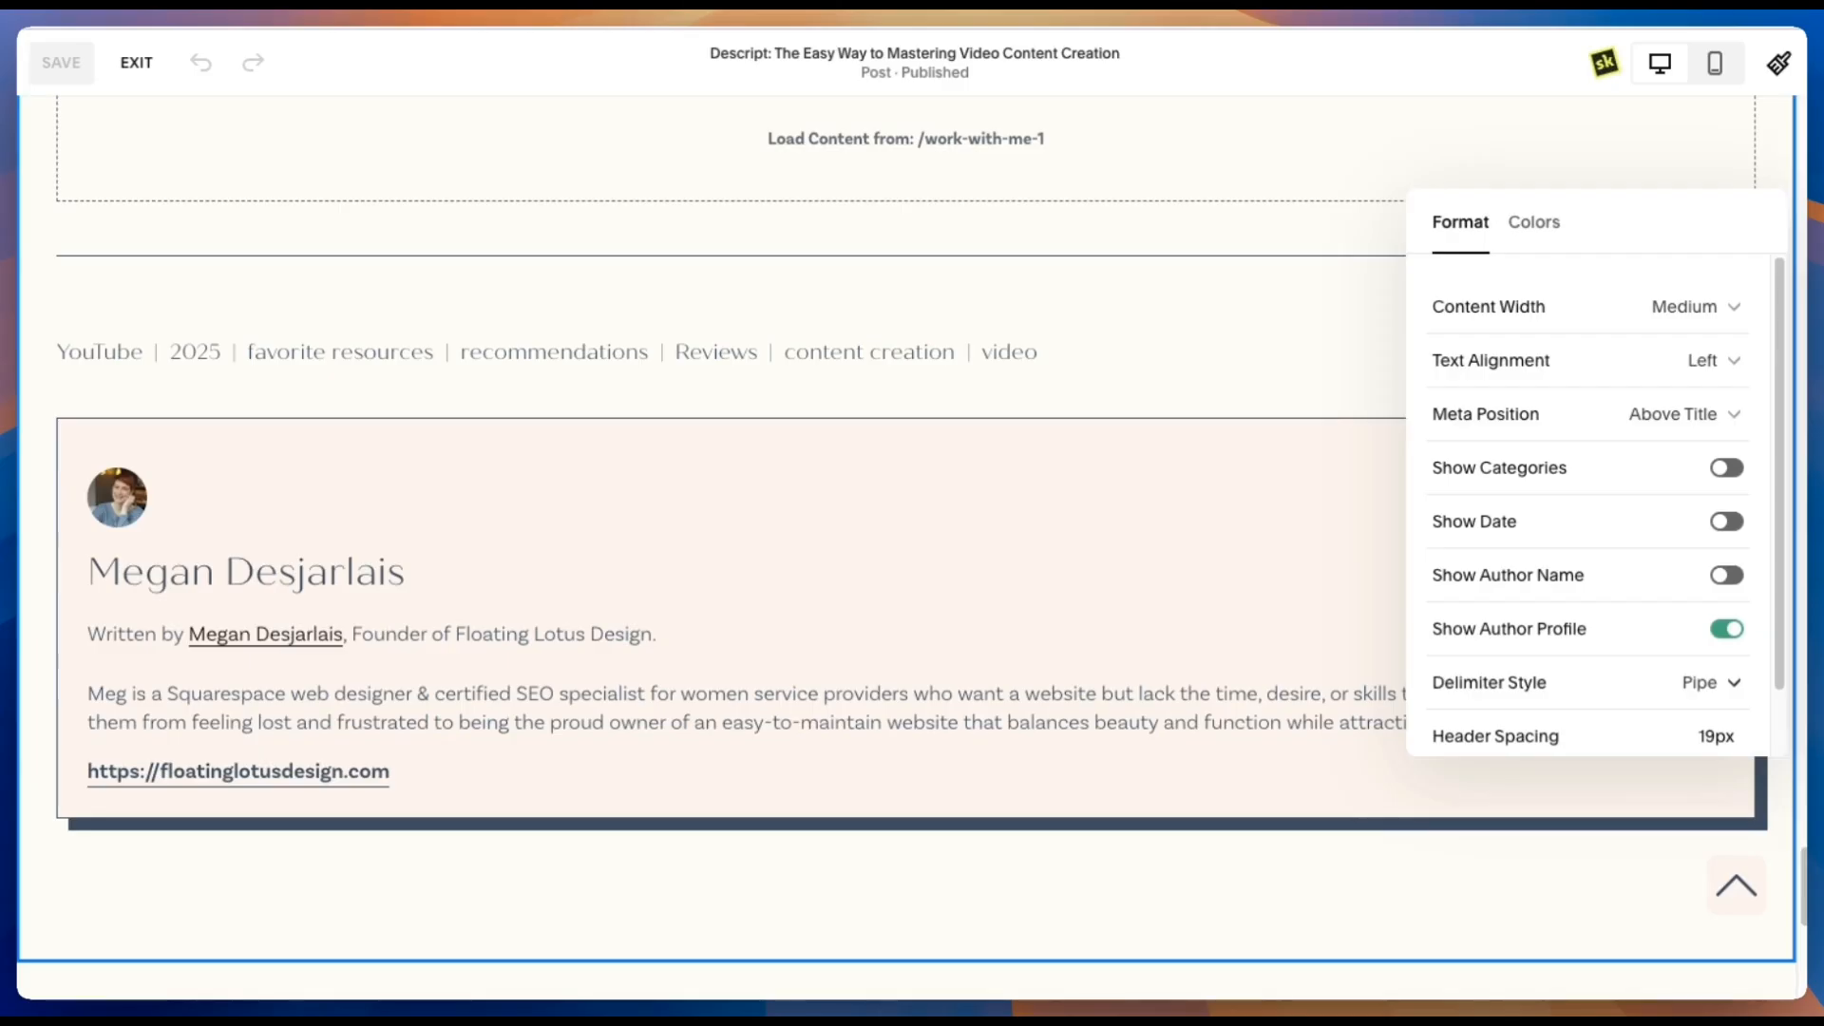
{"action": "key", "text": "Escape"}
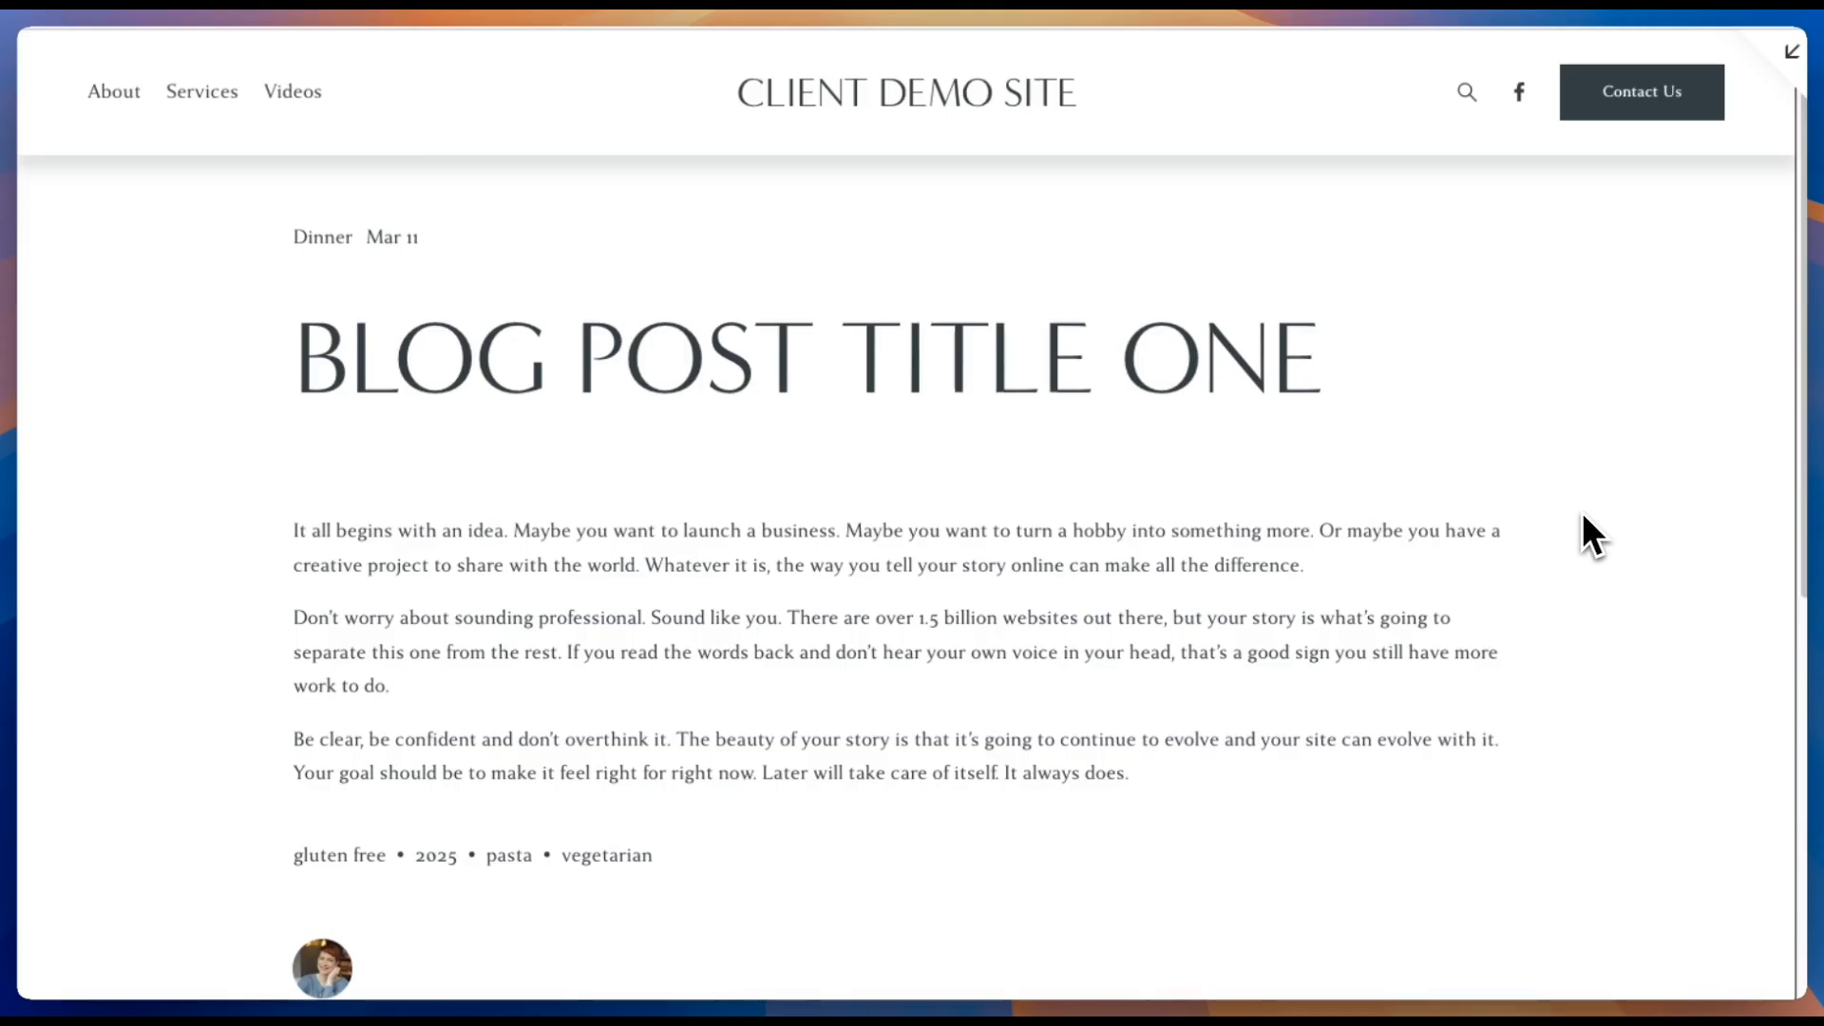
- View the default author profile below the tags of Blog Post Title One on the client demo site
{"action": "scroll", "coordinate": [1591, 570], "scroll_direction": "down", "scroll_amount": 1}
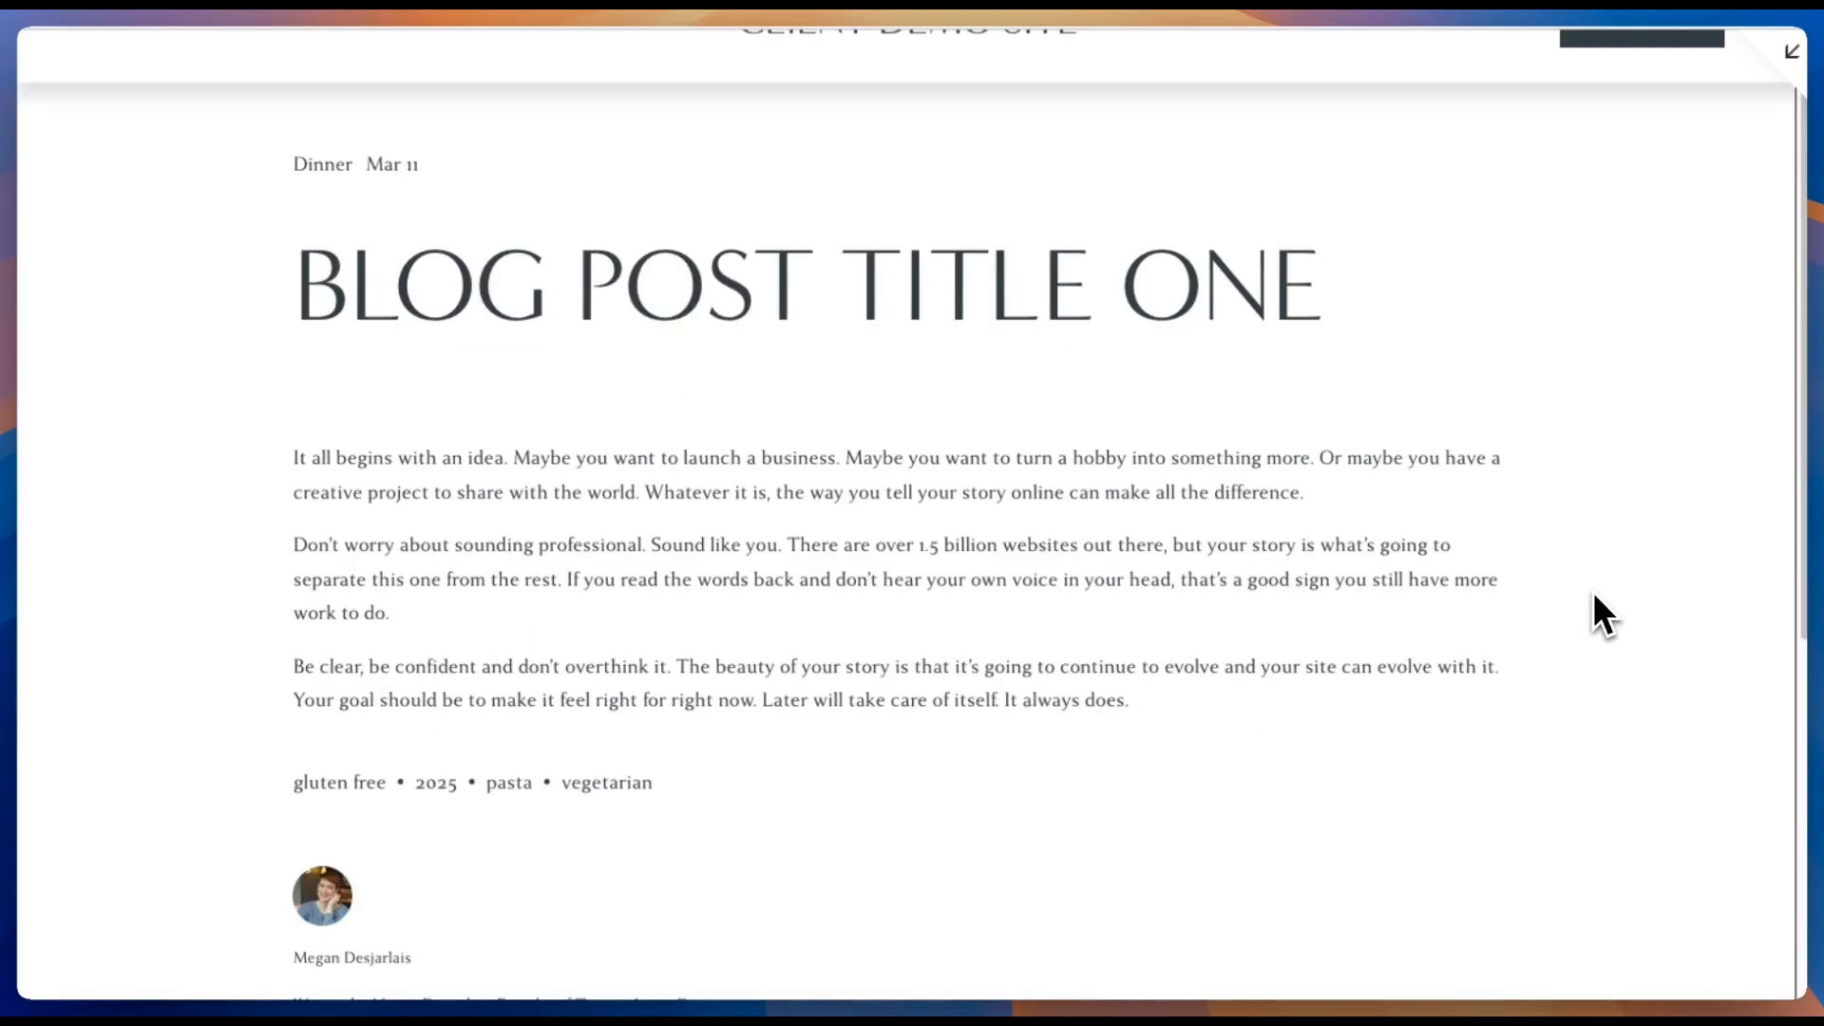
{"action": "scroll", "coordinate": [1594, 595], "scroll_direction": "down", "scroll_amount": 2}
{"action": "scroll", "coordinate": [1527, 602], "scroll_direction": "down", "scroll_amount": 2}
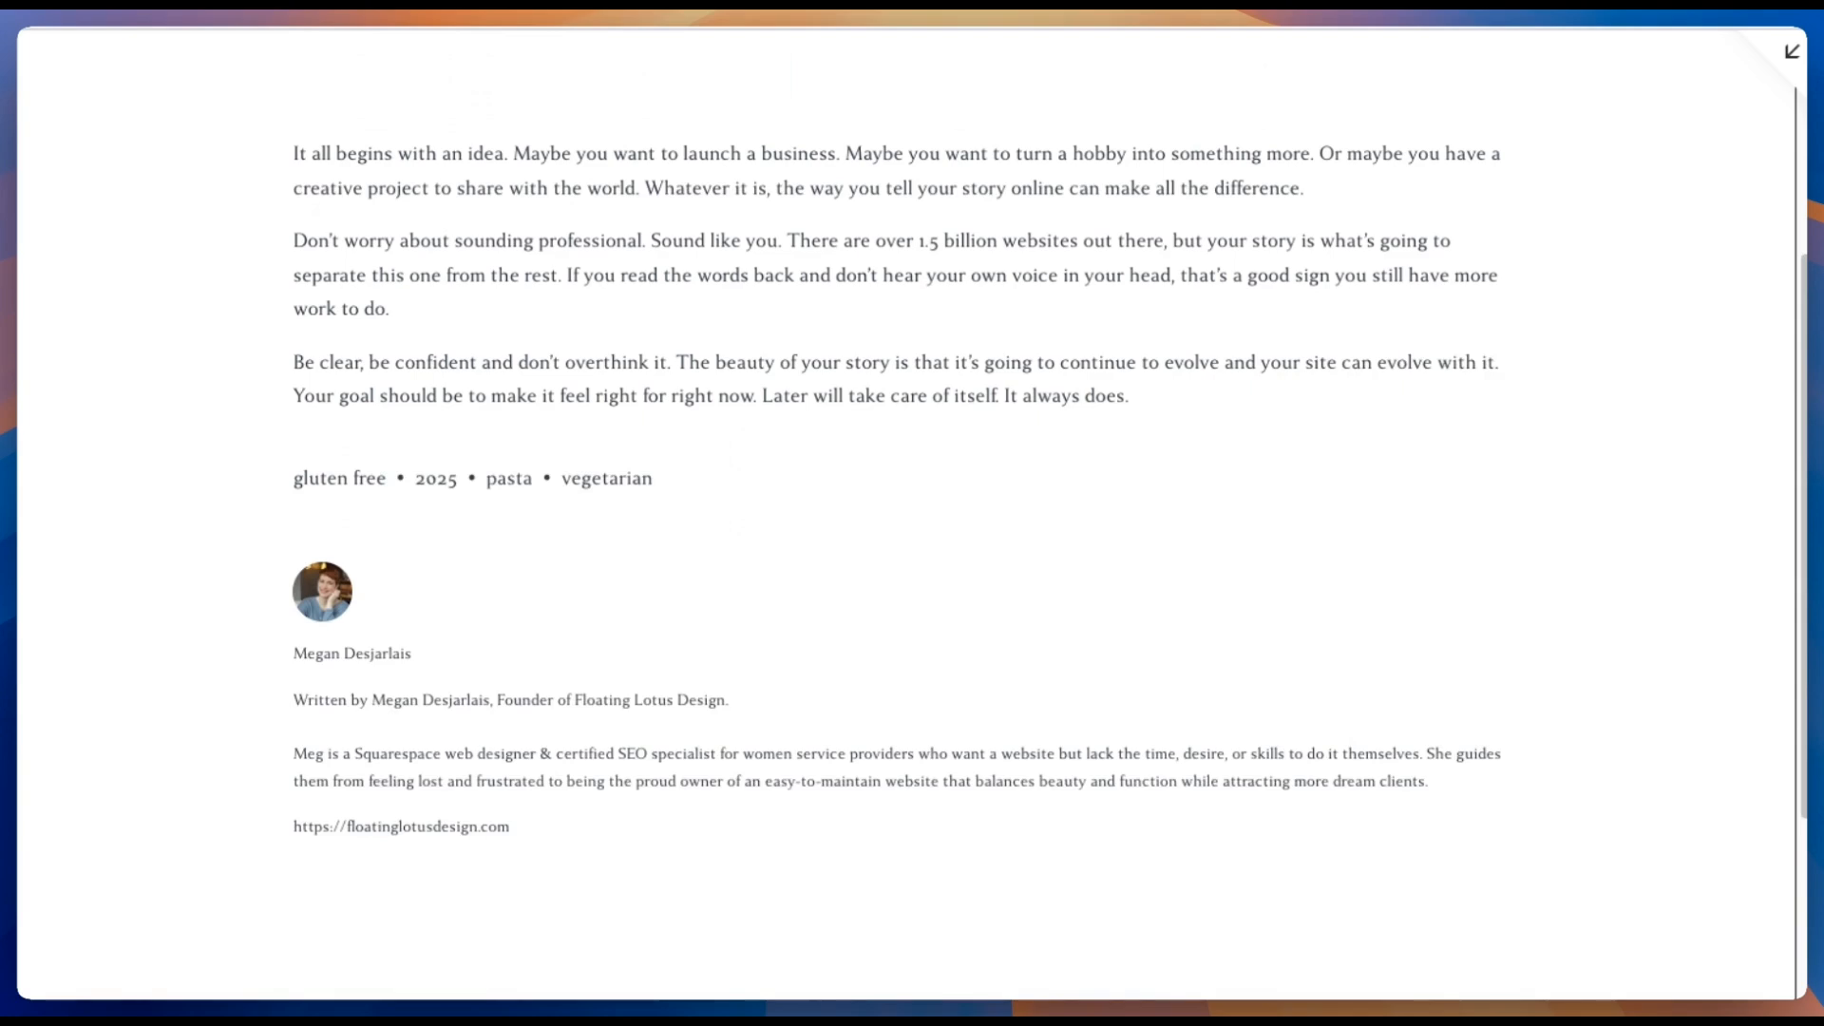